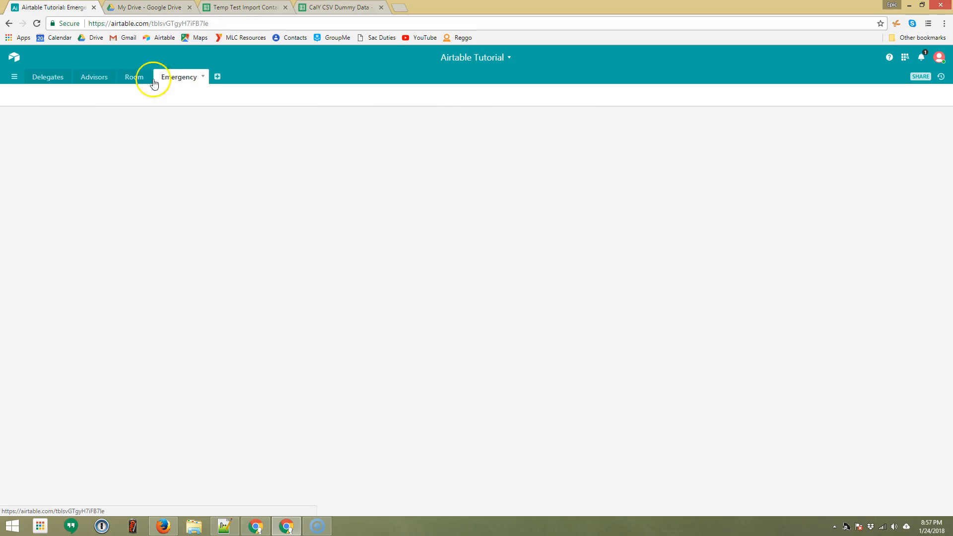
Open the Delegates table and check its list of views.
{"action": "left_click", "coordinate": [45, 77]}
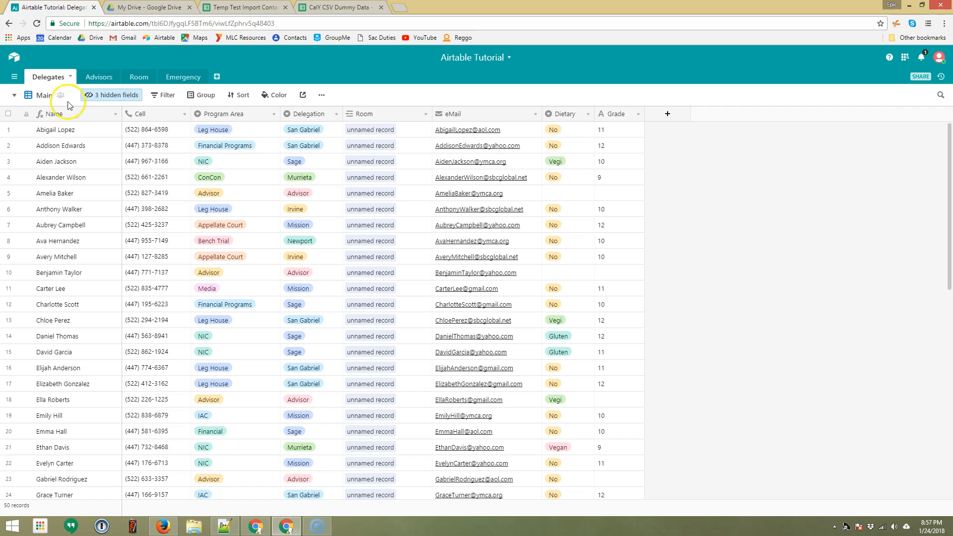
{"action": "left_click", "coordinate": [43, 99]}
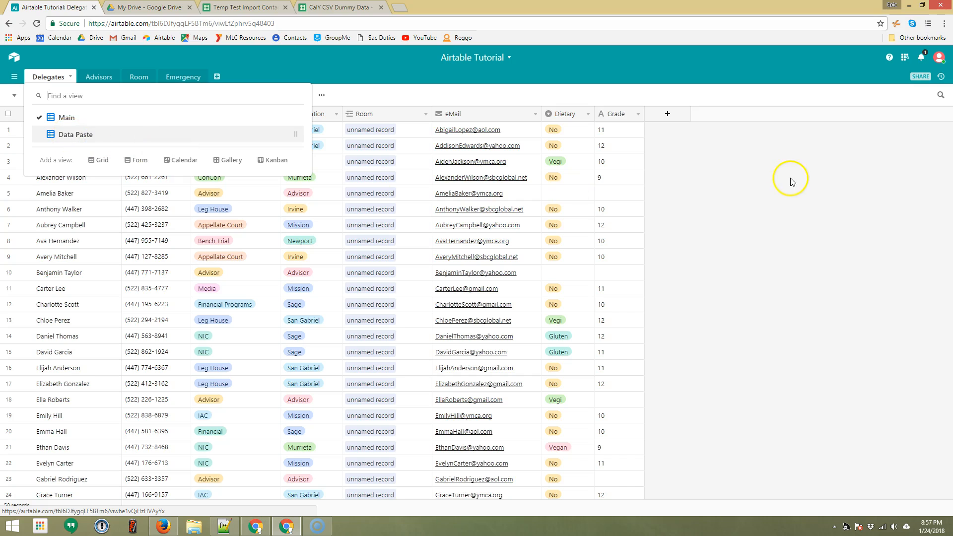
{"action": "left_click", "coordinate": [724, 179]}
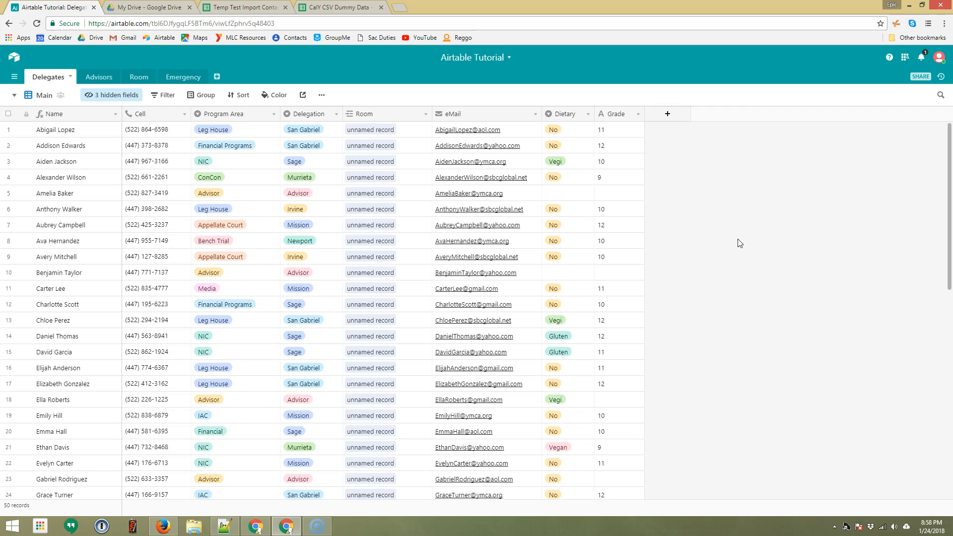
Add a new grid view named Diet to the Delegates table.
{"action": "left_click", "coordinate": [44, 96]}
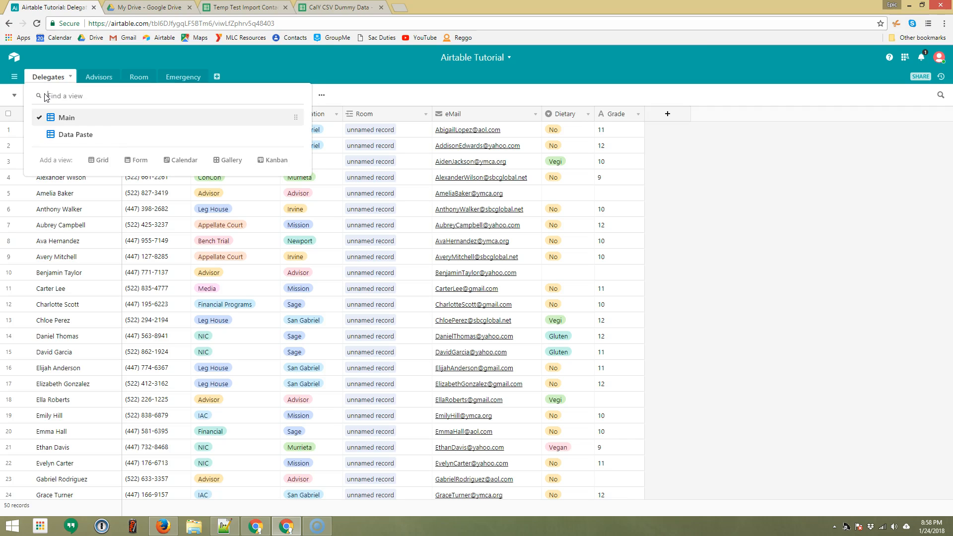
{"action": "left_click", "coordinate": [102, 162]}
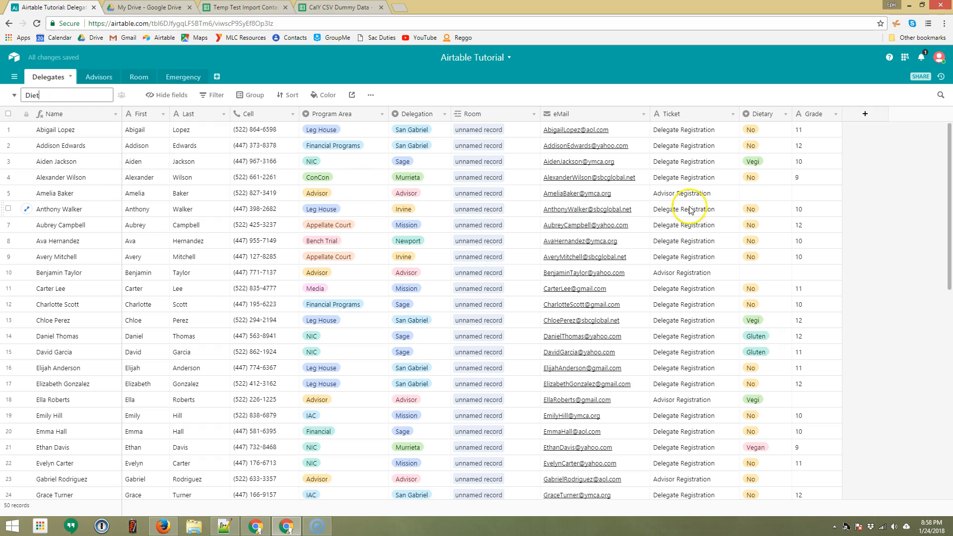
{"action": "left_click", "coordinate": [897, 189]}
Move the Diet view above the Data Paste view in the list of views.
{"action": "left_click", "coordinate": [46, 100]}
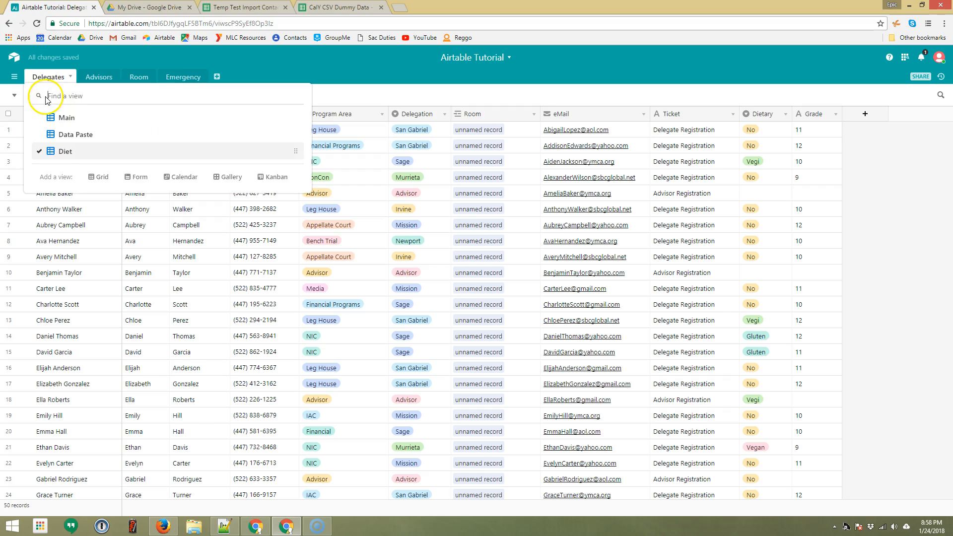
{"action": "left_click_drag", "start_coordinate": [291, 157], "coordinate": [284, 133]}
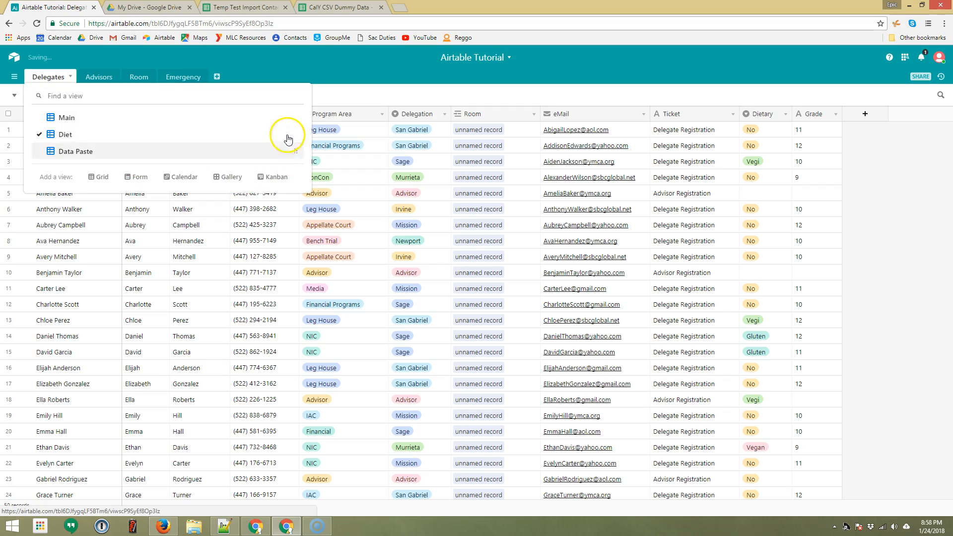
{"action": "left_click", "coordinate": [890, 170]}
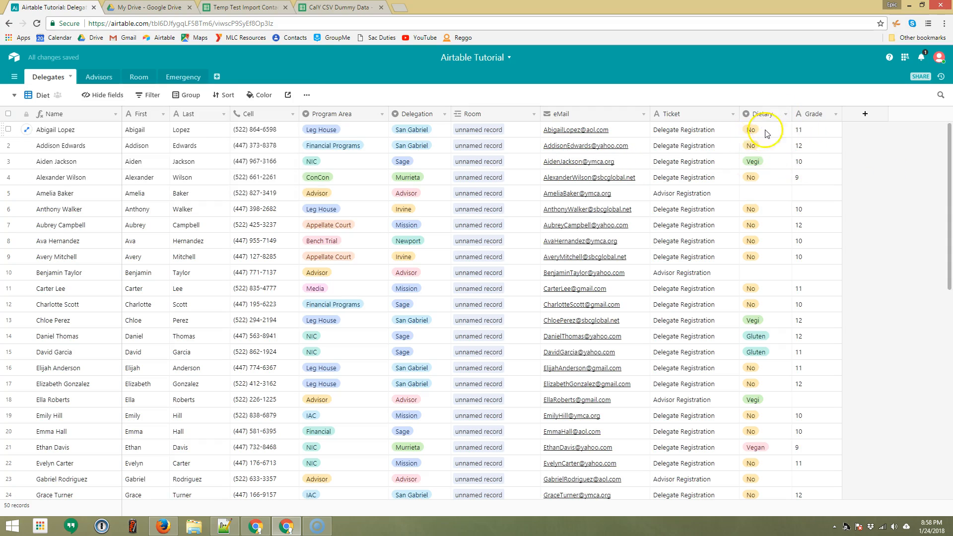
Hide every field in the Diet view except Name and Dietary.
{"action": "left_click", "coordinate": [101, 96]}
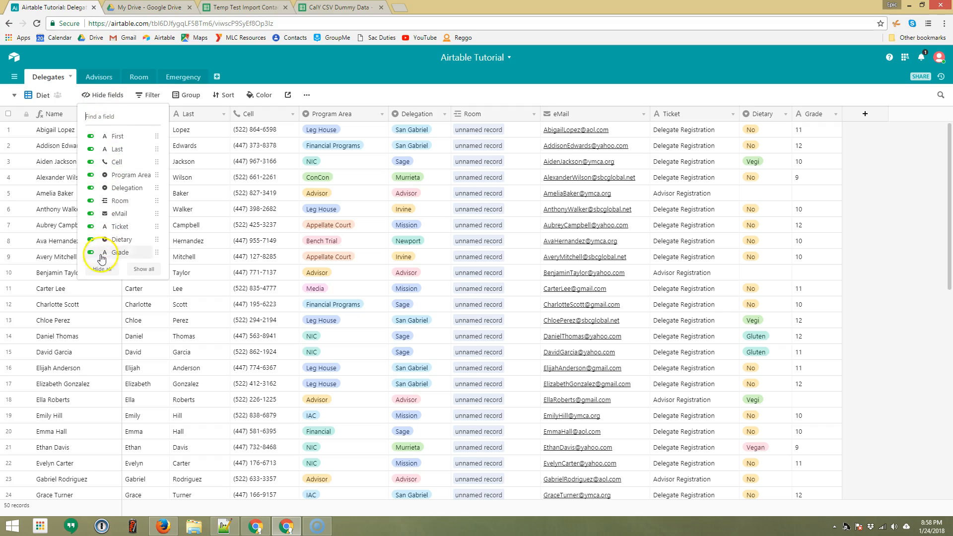
{"action": "left_click", "coordinate": [97, 269]}
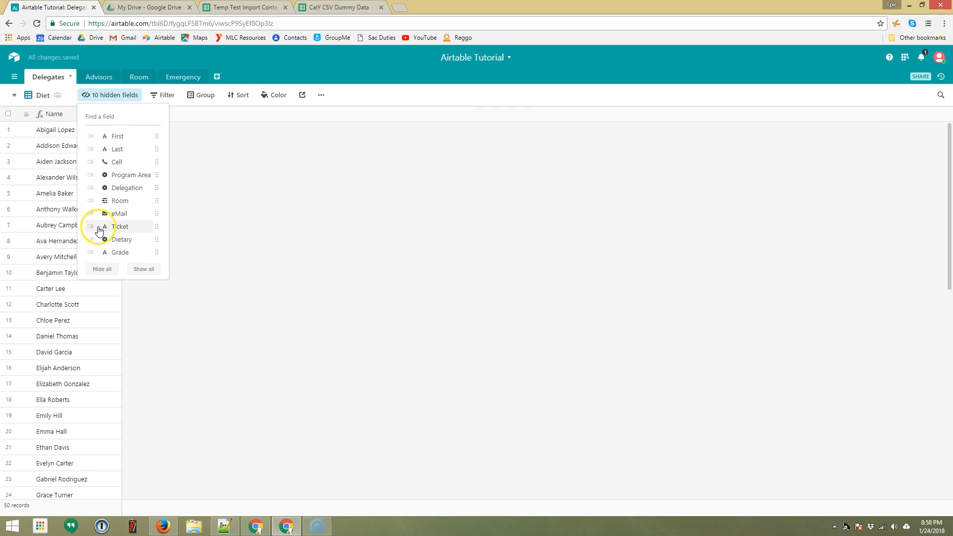
{"action": "left_click", "coordinate": [90, 239]}
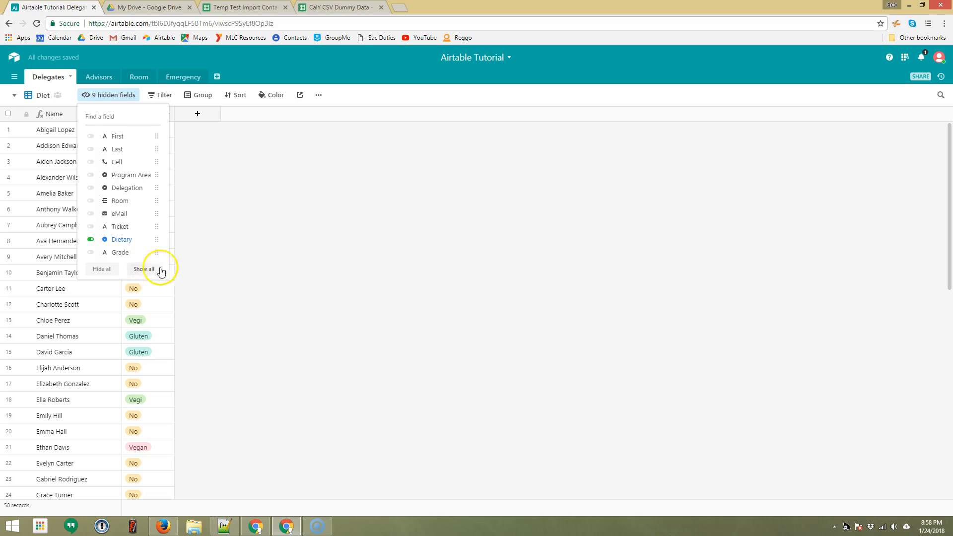
{"action": "left_click", "coordinate": [249, 242]}
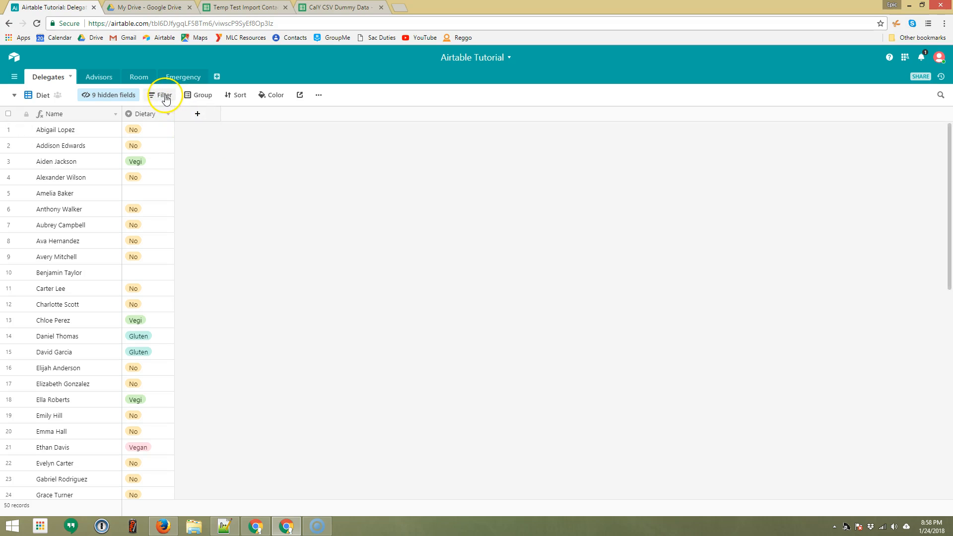
Add a filter condition to the Diet view based on the Dietary field.
{"action": "scroll", "coordinate": [162, 277], "scroll_direction": "down", "scroll_amount": 10}
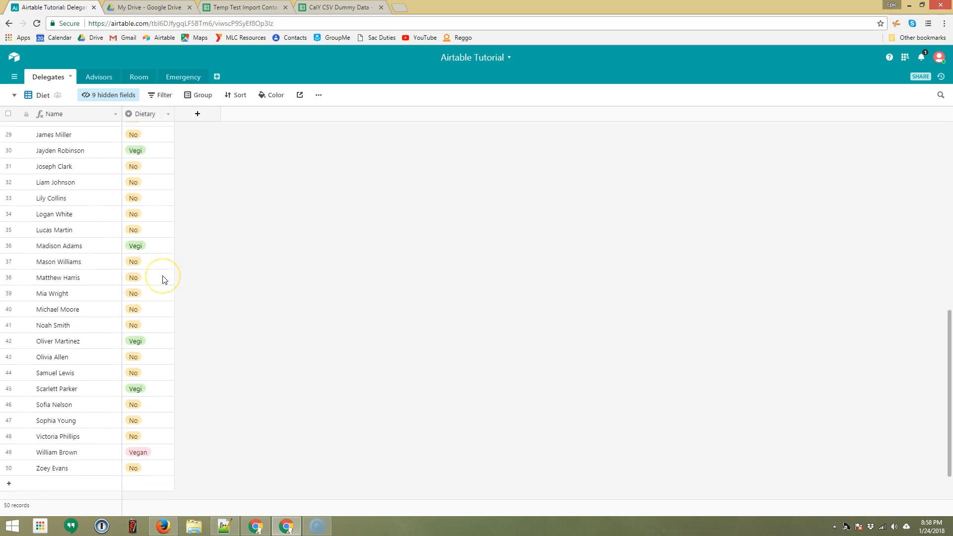
{"action": "scroll", "coordinate": [164, 280], "scroll_direction": "up", "scroll_amount": 10}
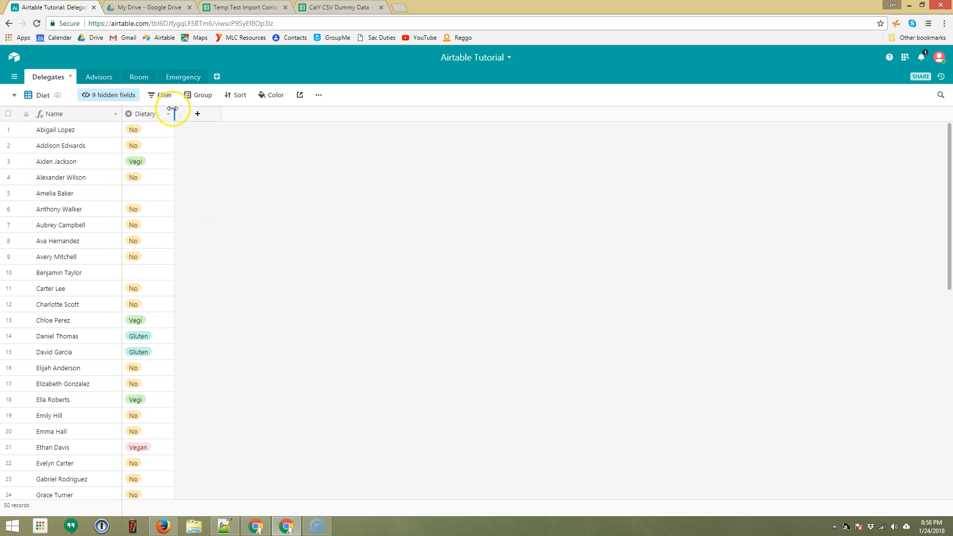
{"action": "left_click", "coordinate": [162, 98]}
{"action": "left_click", "coordinate": [175, 136]}
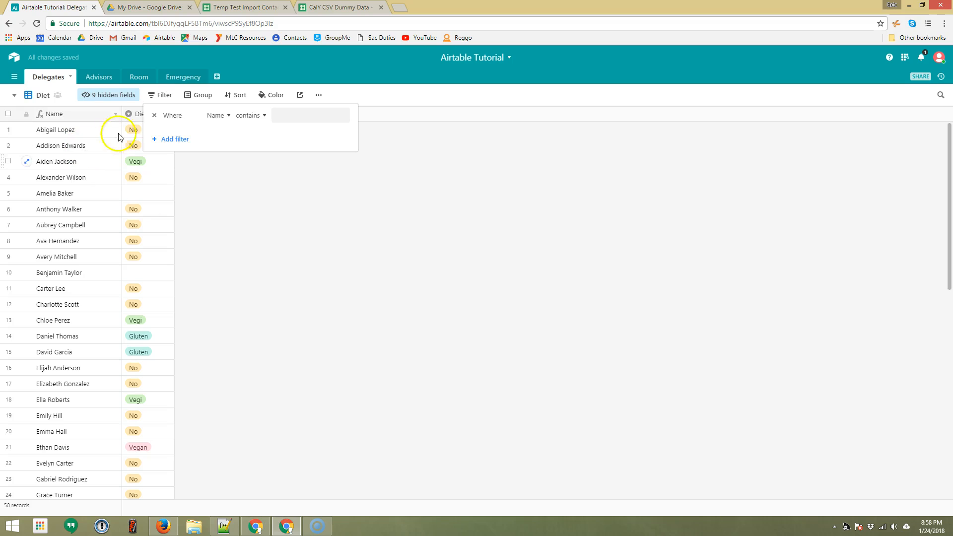
{"action": "left_click", "coordinate": [214, 117]}
{"action": "scroll", "coordinate": [223, 195], "scroll_direction": "down", "scroll_amount": 3}
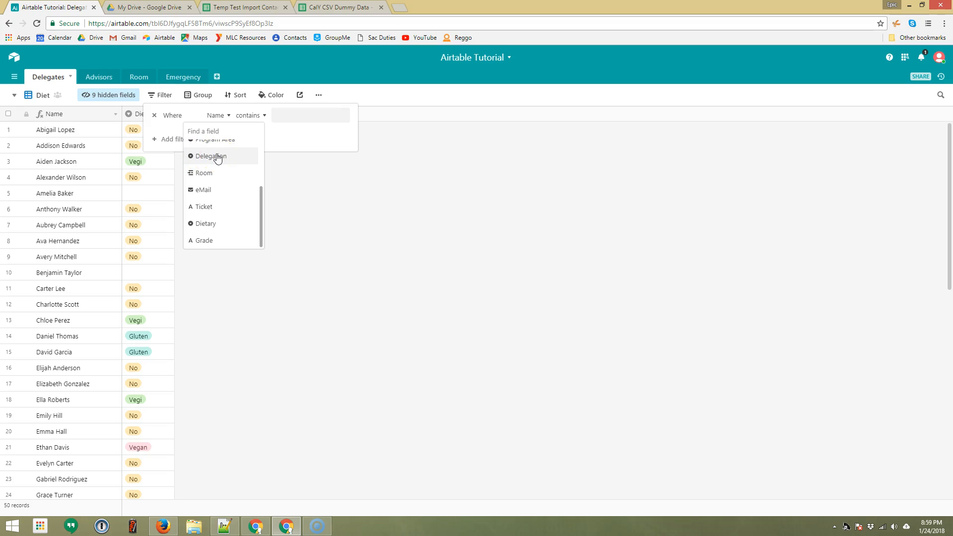
{"action": "left_click", "coordinate": [210, 224]}
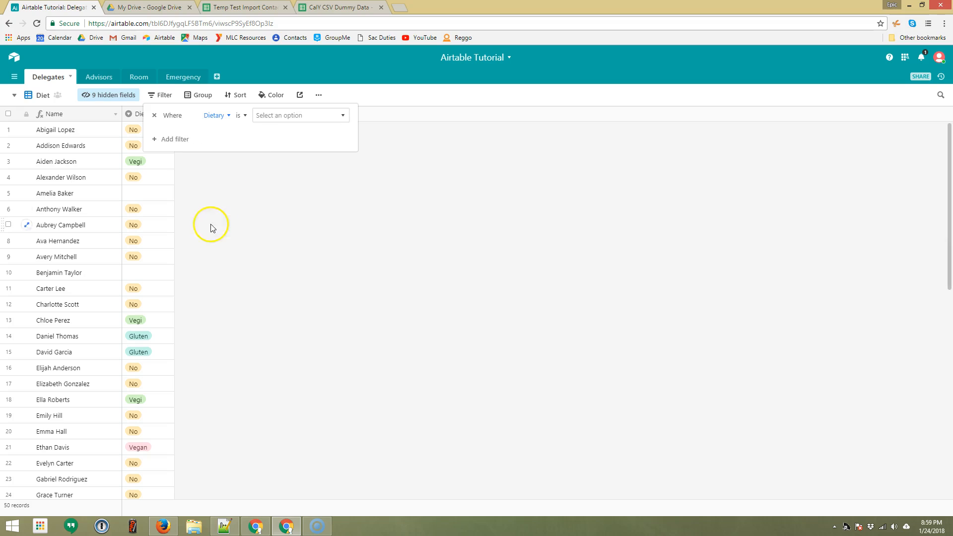
Set the Dietary filter condition to "is any of" with the options Gluten, Vegan and Vegi.
{"action": "left_click", "coordinate": [242, 116]}
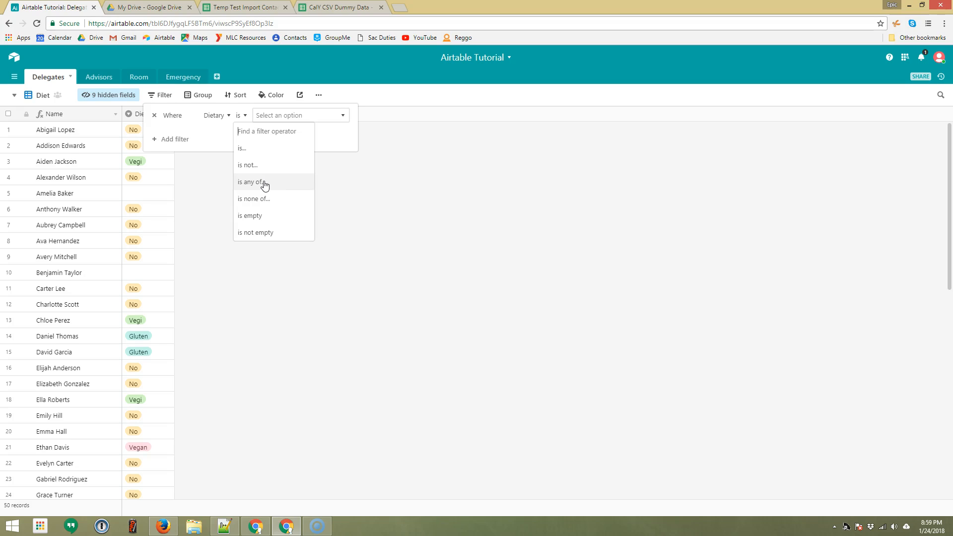
{"action": "left_click", "coordinate": [254, 183]}
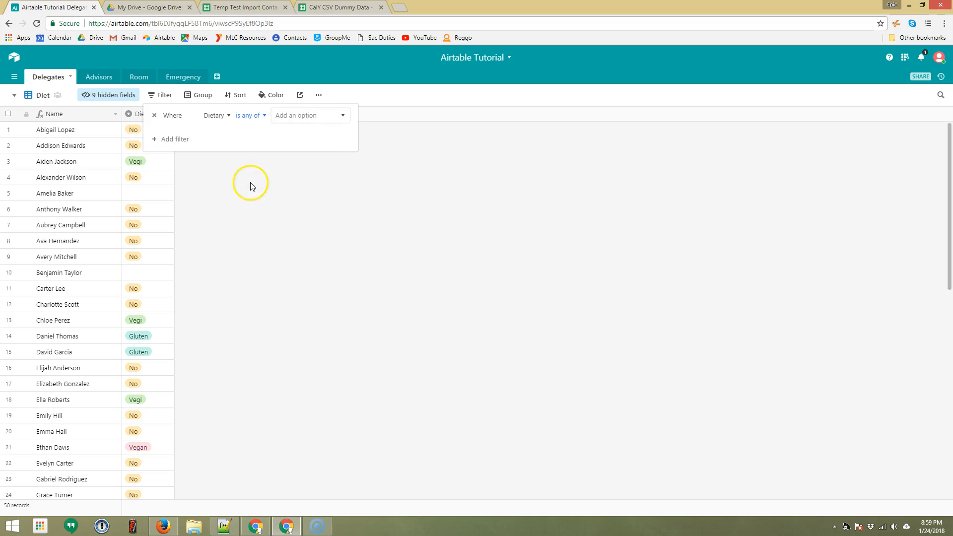
{"action": "left_click", "coordinate": [300, 118]}
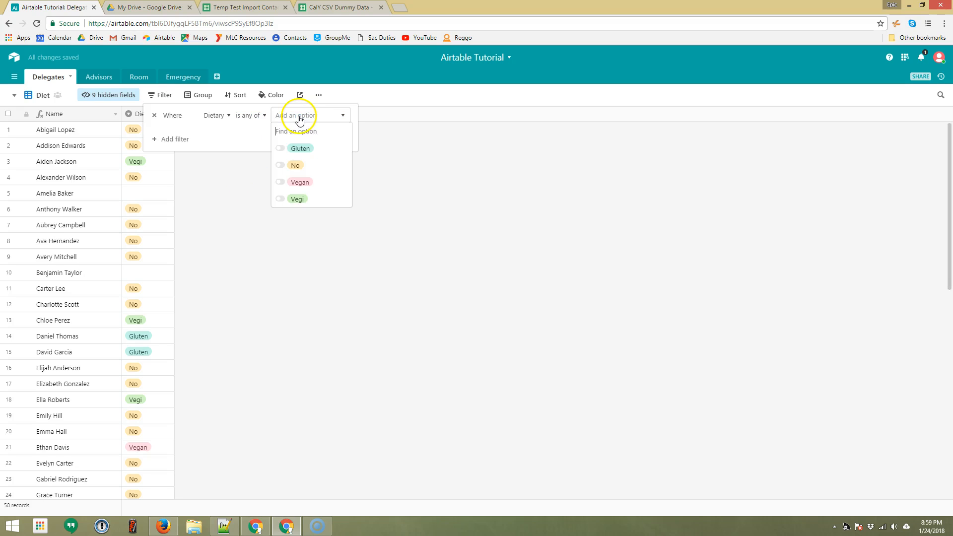
{"action": "left_click", "coordinate": [280, 149]}
{"action": "left_click", "coordinate": [280, 181]}
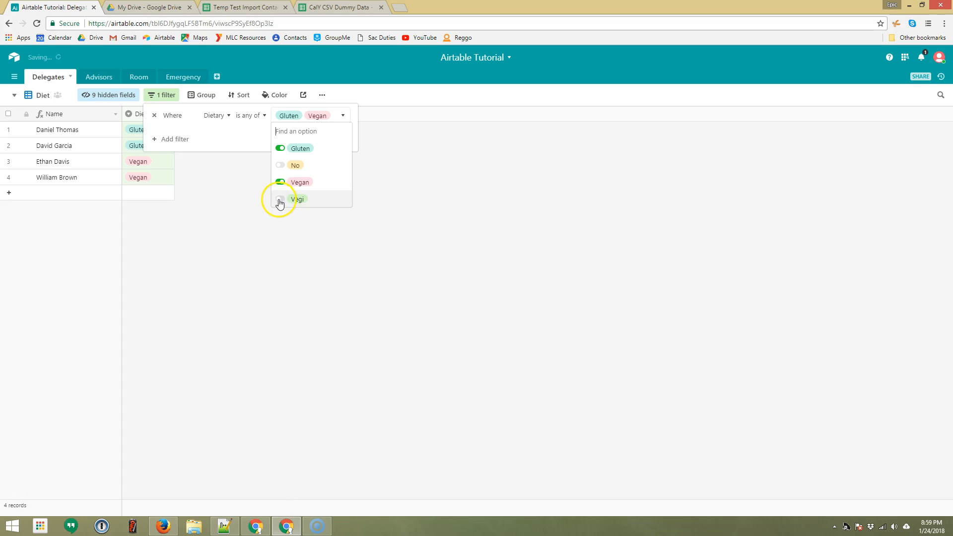
{"action": "left_click", "coordinate": [280, 199]}
{"action": "left_click", "coordinate": [232, 206]}
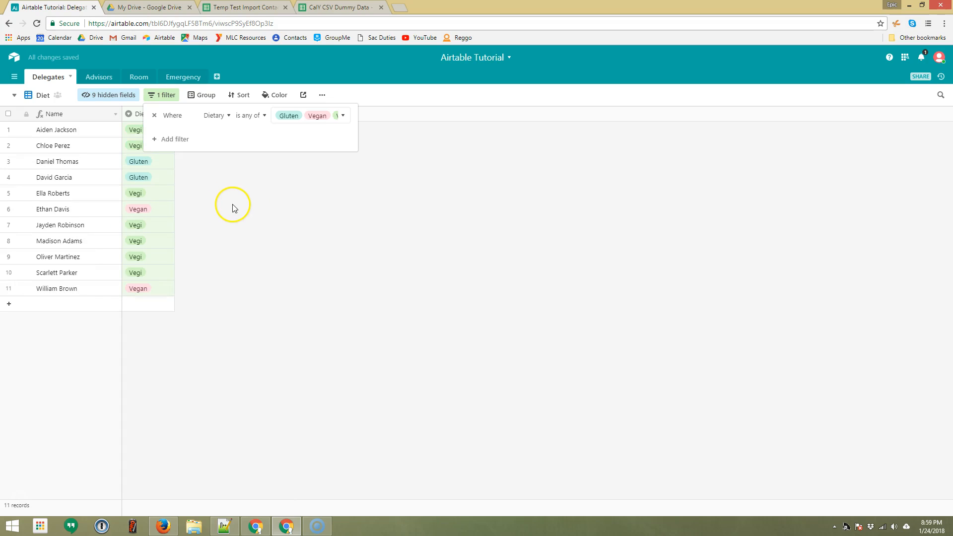
{"action": "left_click", "coordinate": [234, 192]}
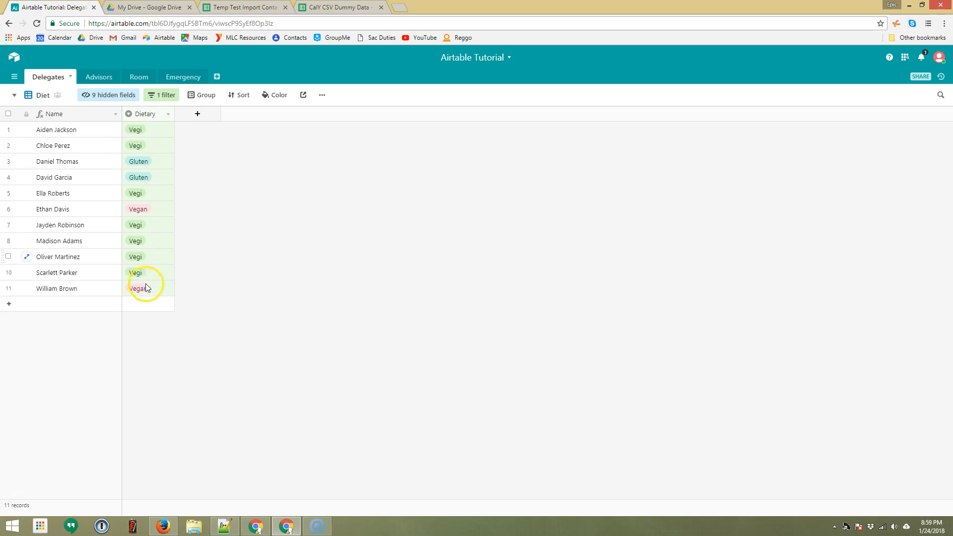
Add a second filter condition to the Diet view requiring that Delegation is Mission.
{"action": "left_click", "coordinate": [243, 98]}
{"action": "left_click", "coordinate": [166, 99]}
{"action": "left_click", "coordinate": [170, 96]}
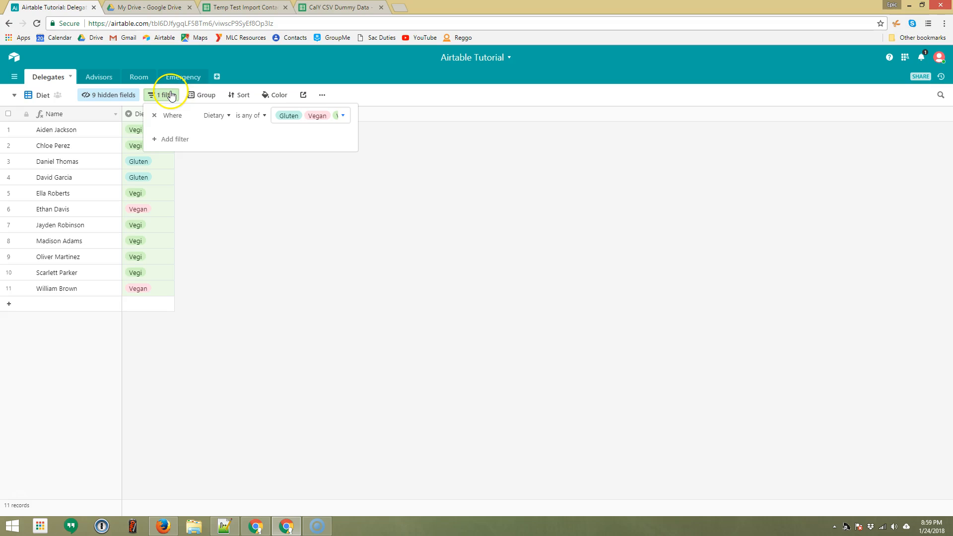
{"action": "left_click", "coordinate": [173, 141]}
{"action": "left_click", "coordinate": [217, 135]}
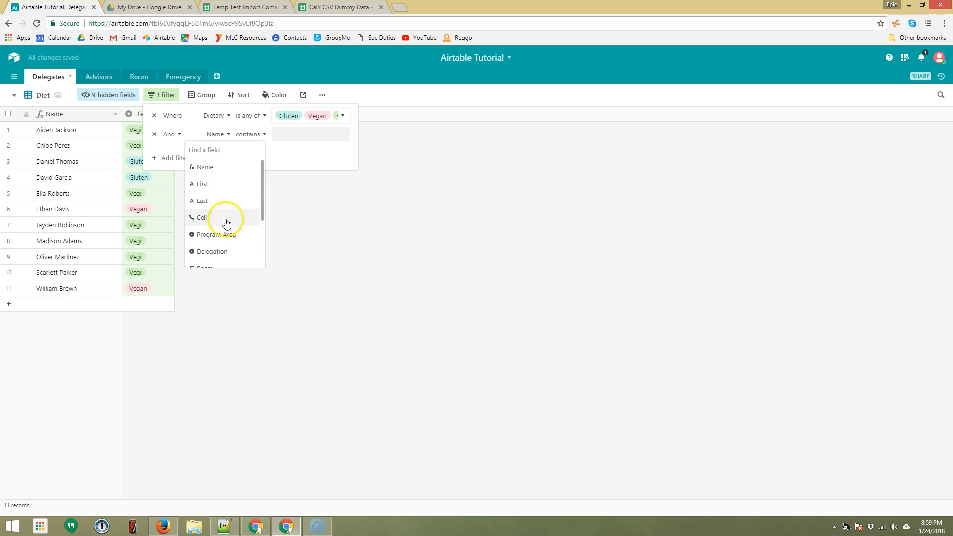
{"action": "left_click", "coordinate": [217, 253]}
{"action": "left_click", "coordinate": [287, 135]}
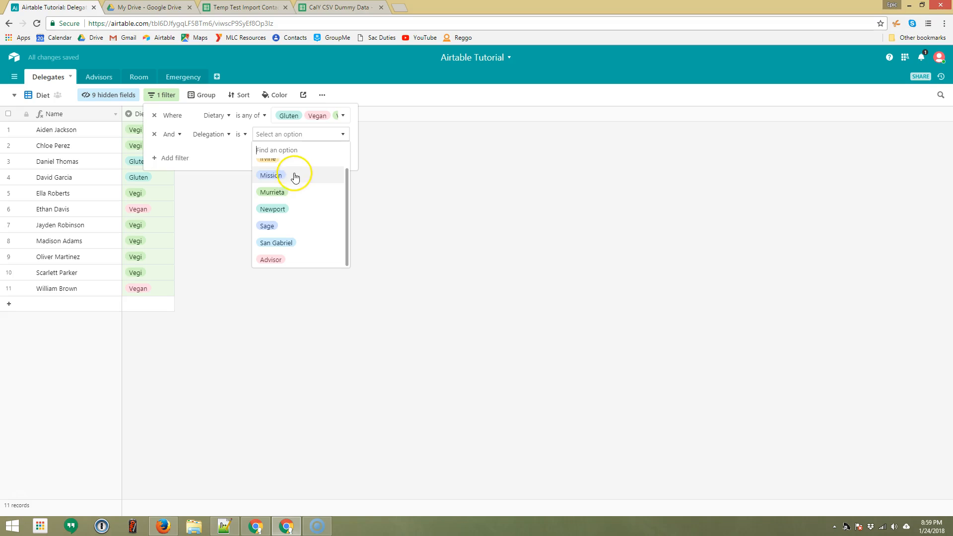
{"action": "left_click", "coordinate": [279, 182]}
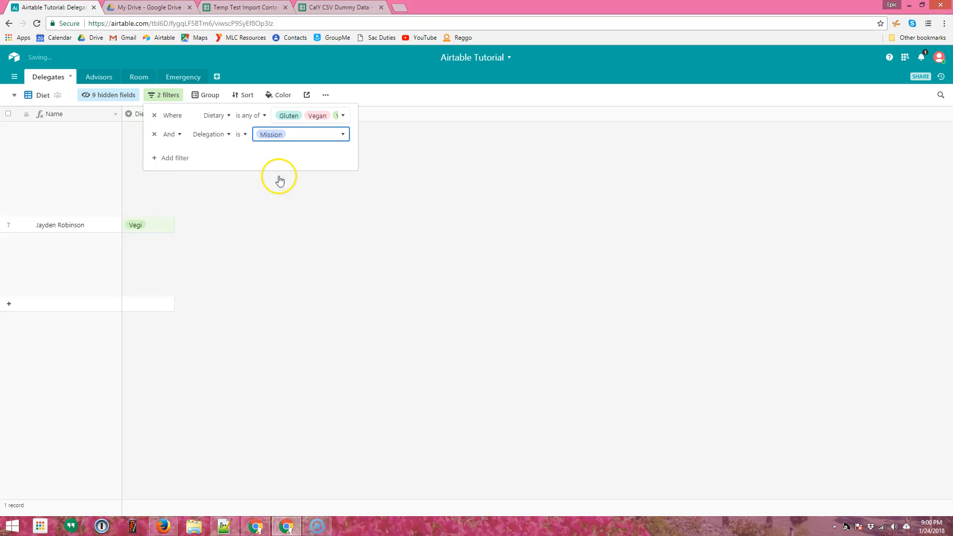
{"action": "left_click", "coordinate": [252, 200]}
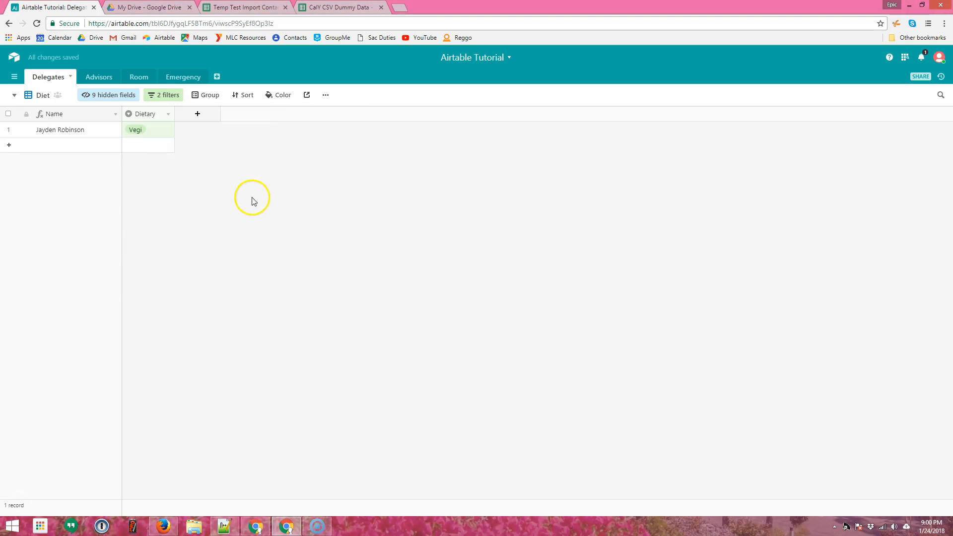
Remove the Delegation condition from the Diet view's filters.
{"action": "left_click", "coordinate": [173, 98]}
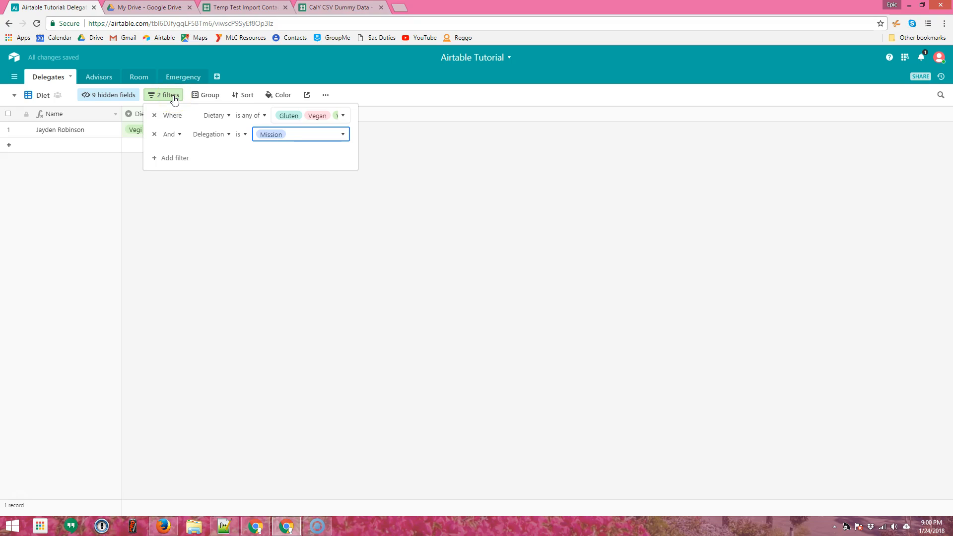
{"action": "left_click", "coordinate": [154, 134]}
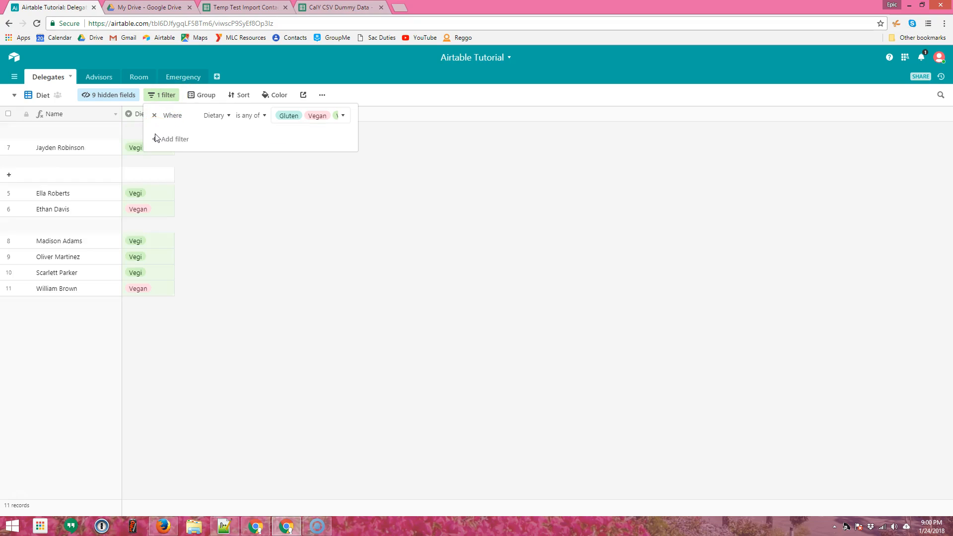
{"action": "left_click", "coordinate": [249, 217]}
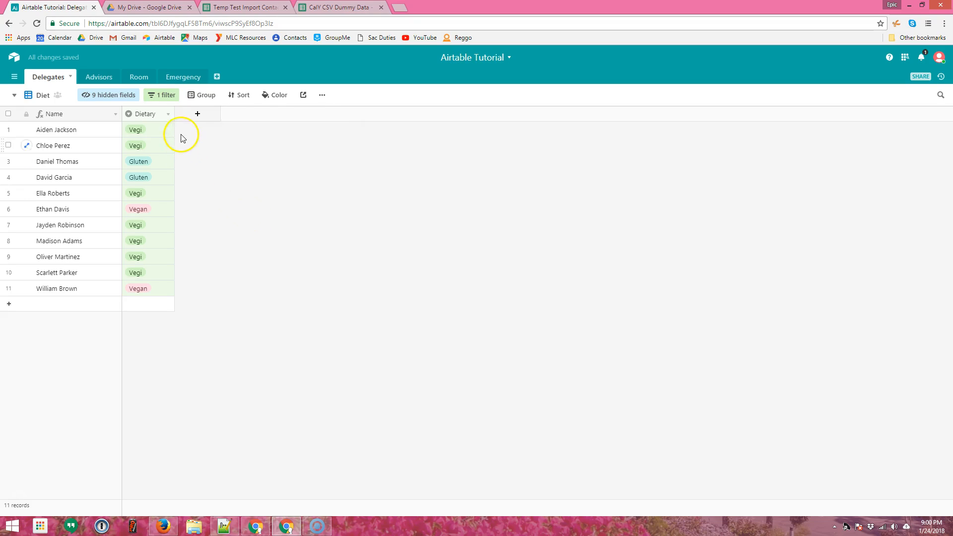
{"action": "left_click", "coordinate": [163, 95]}
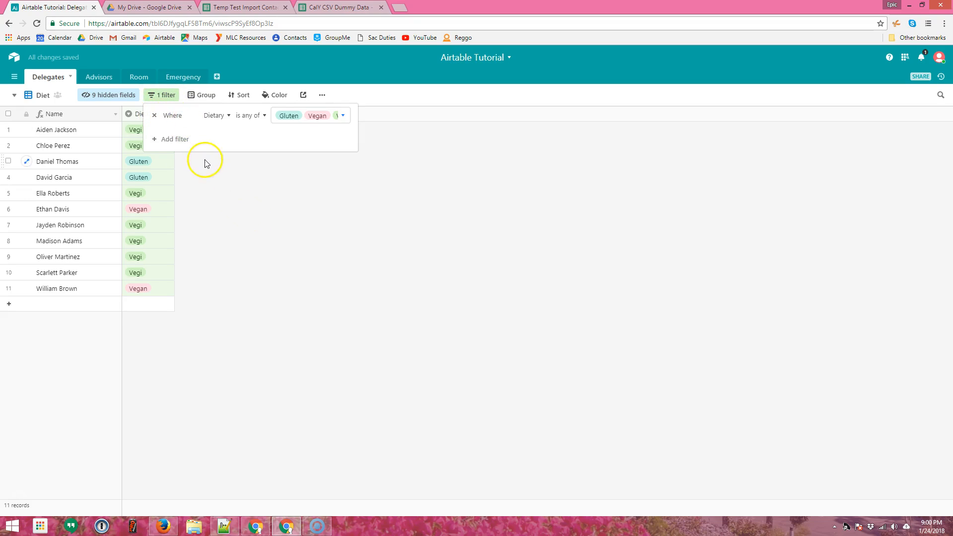
{"action": "left_click", "coordinate": [212, 184]}
Sort the Diet view's records by the Dietary field in First-Last order and apply the sort.
{"action": "left_click", "coordinate": [242, 98]}
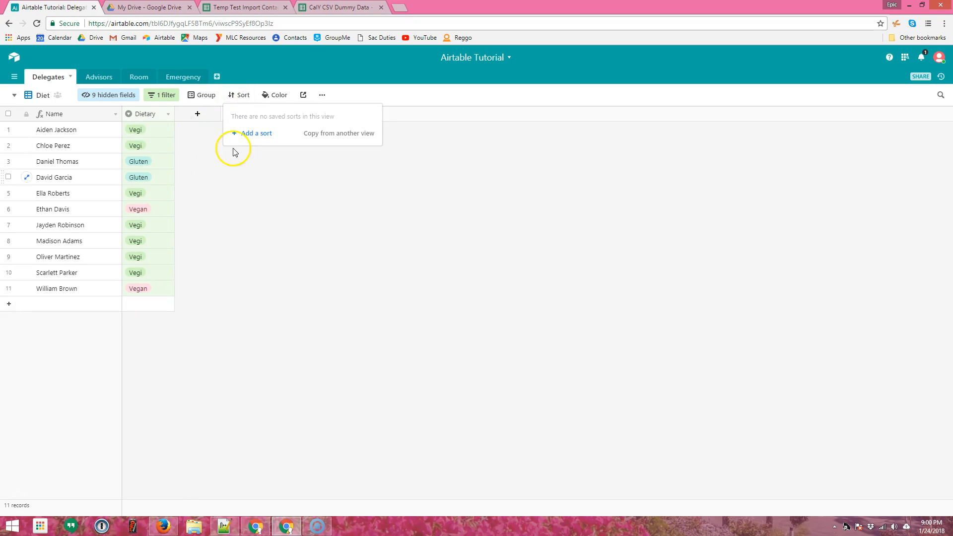
{"action": "left_click", "coordinate": [258, 134]}
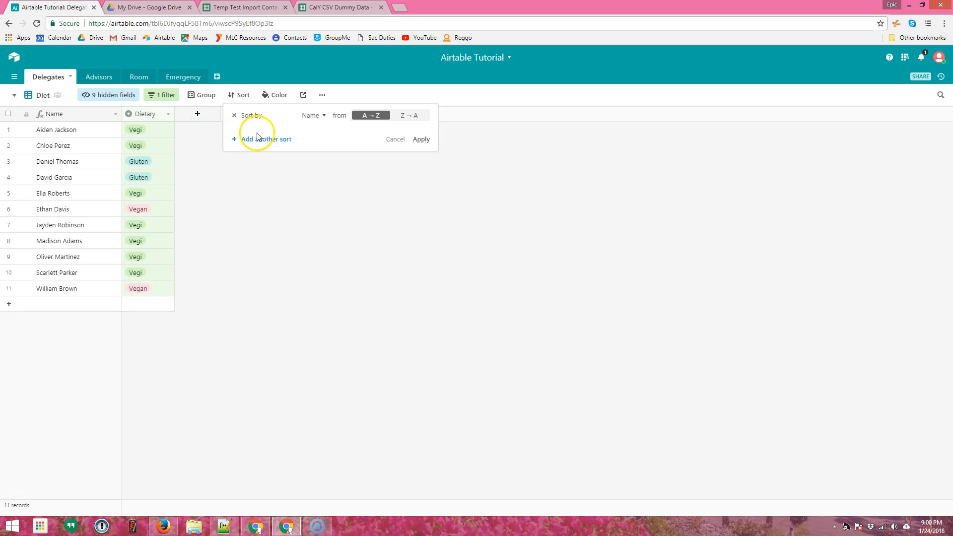
{"action": "left_click", "coordinate": [317, 117]}
{"action": "scroll", "coordinate": [301, 179], "scroll_direction": "down", "scroll_amount": 2}
{"action": "left_click", "coordinate": [300, 224]}
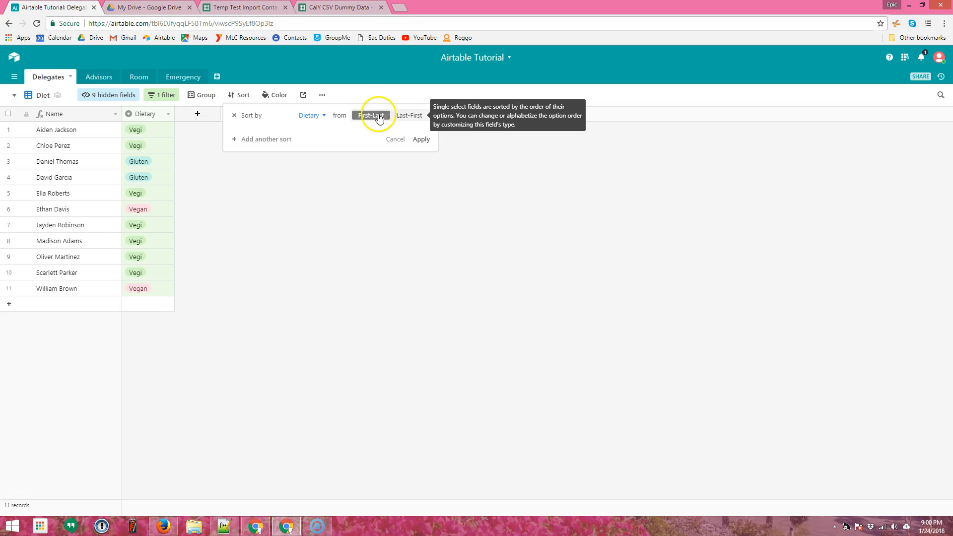
{"action": "left_click", "coordinate": [426, 142]}
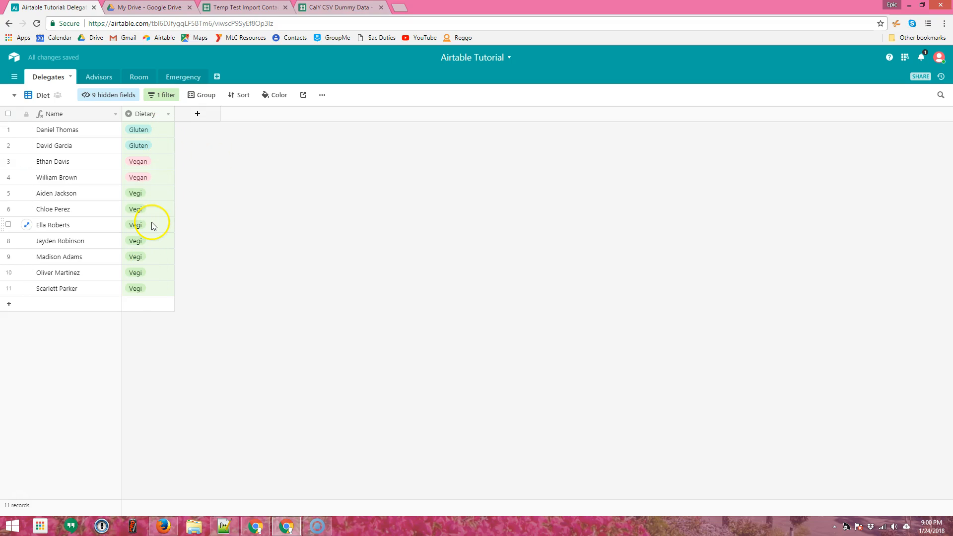
Add a second sort level beneath Dietary in the Diet view and apply the sorting.
{"action": "left_click", "coordinate": [241, 100]}
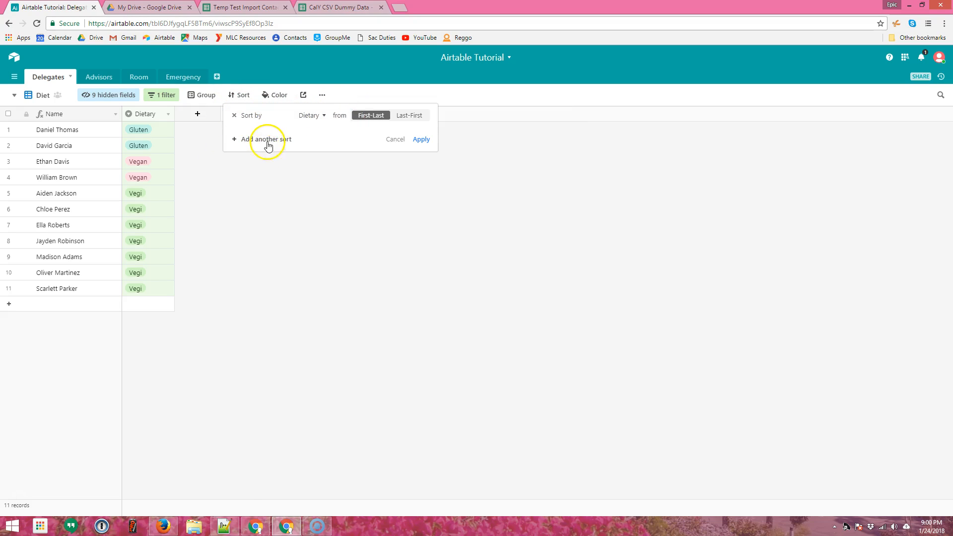
{"action": "left_click", "coordinate": [268, 140]}
{"action": "left_click", "coordinate": [423, 159]}
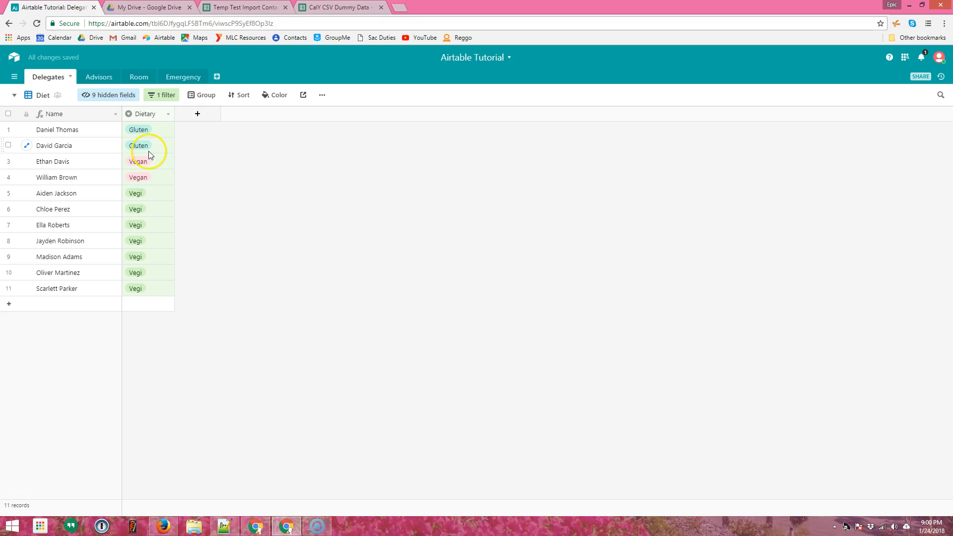
Switch the Delegates table to the Main view and look through its records.
{"action": "left_click", "coordinate": [43, 96]}
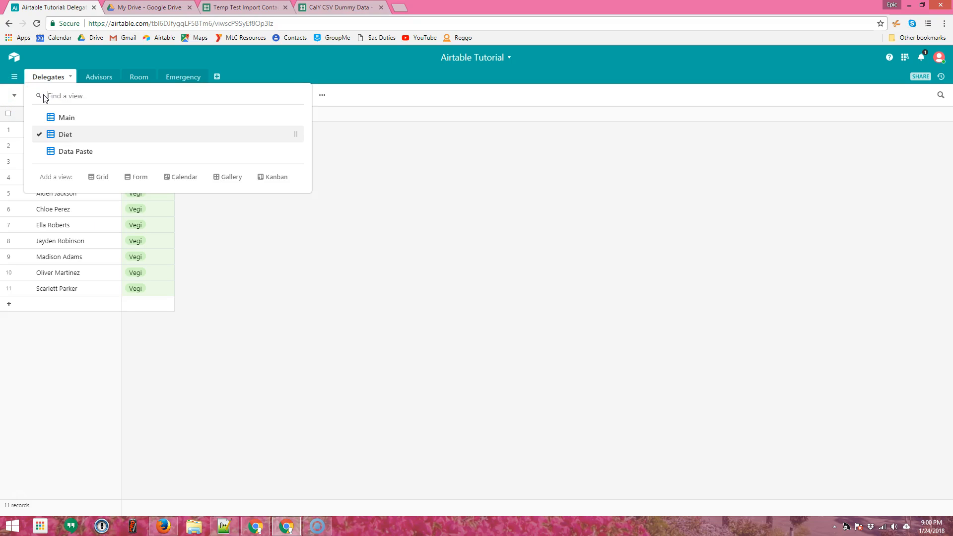
{"action": "left_click", "coordinate": [68, 119]}
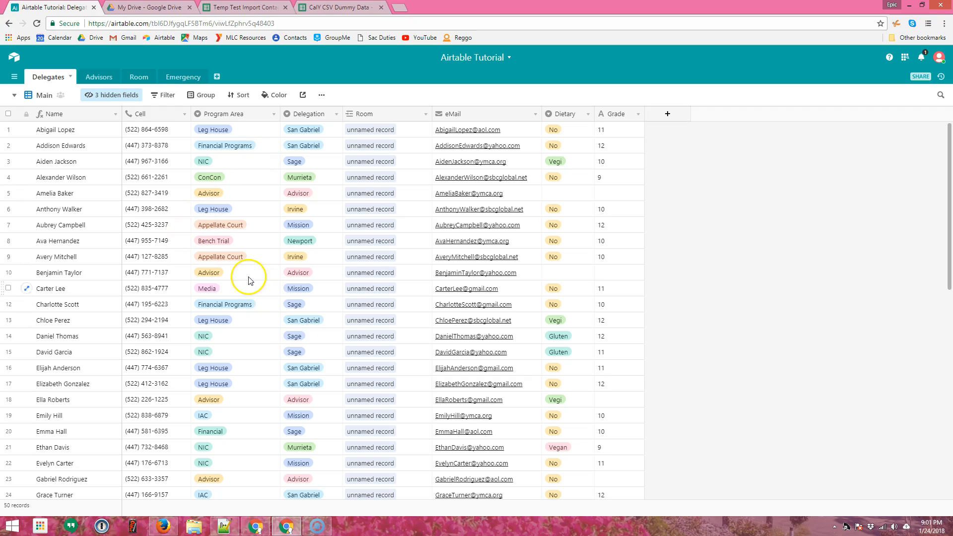
{"action": "scroll", "coordinate": [250, 284], "scroll_direction": "down", "scroll_amount": 10}
{"action": "scroll", "coordinate": [250, 289], "scroll_direction": "up", "scroll_amount": 10}
Sort the Main view by Delegation in First-Last order and look through the sorted delegates.
{"action": "left_click", "coordinate": [240, 98]}
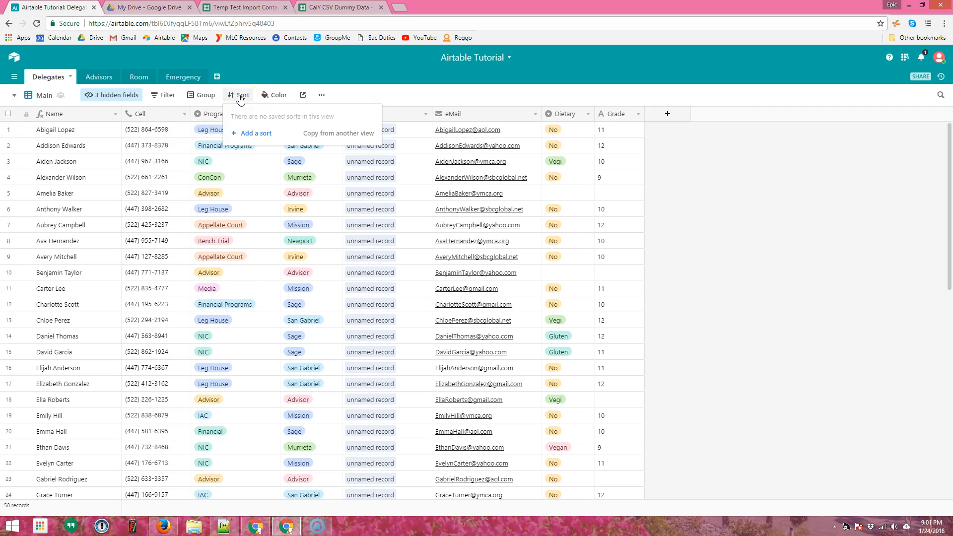
{"action": "left_click", "coordinate": [252, 134]}
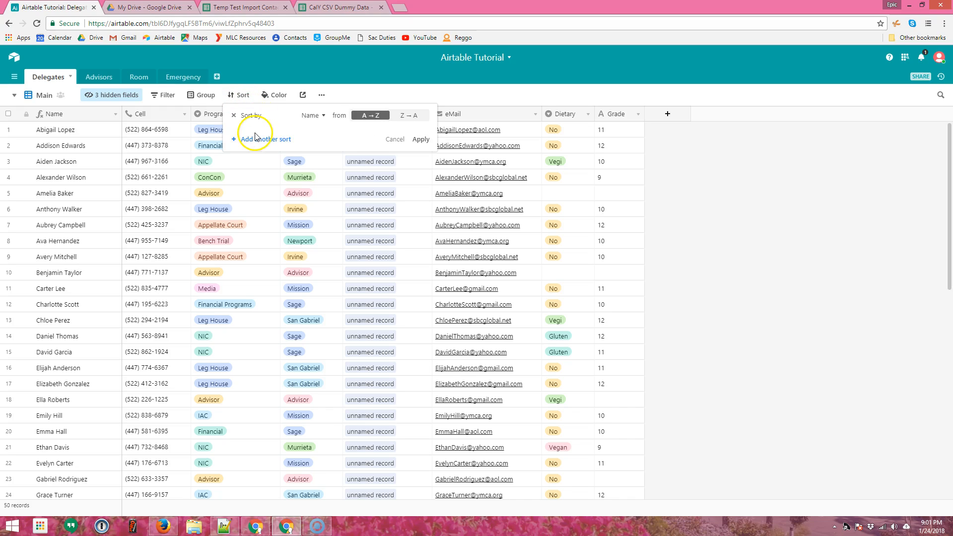
{"action": "left_click", "coordinate": [312, 123]}
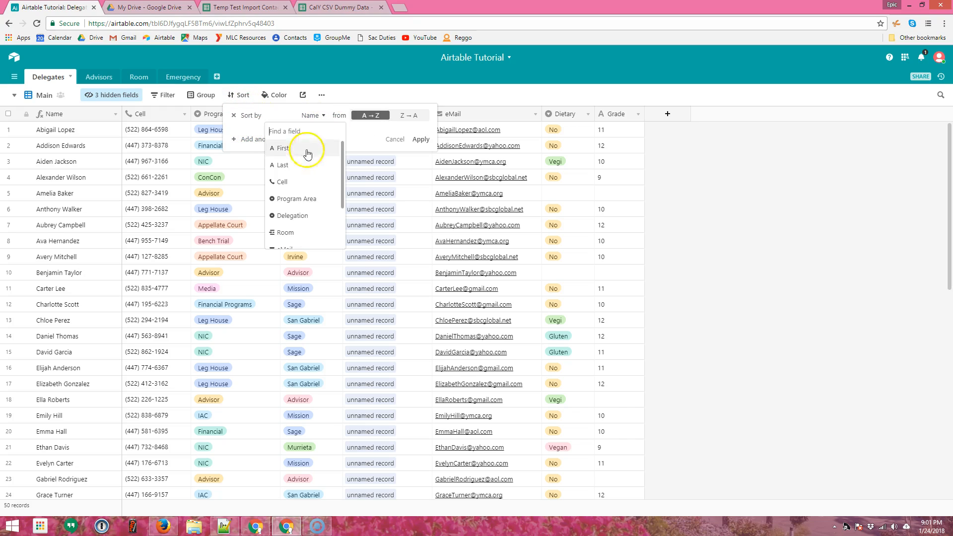
{"action": "left_click", "coordinate": [297, 213]}
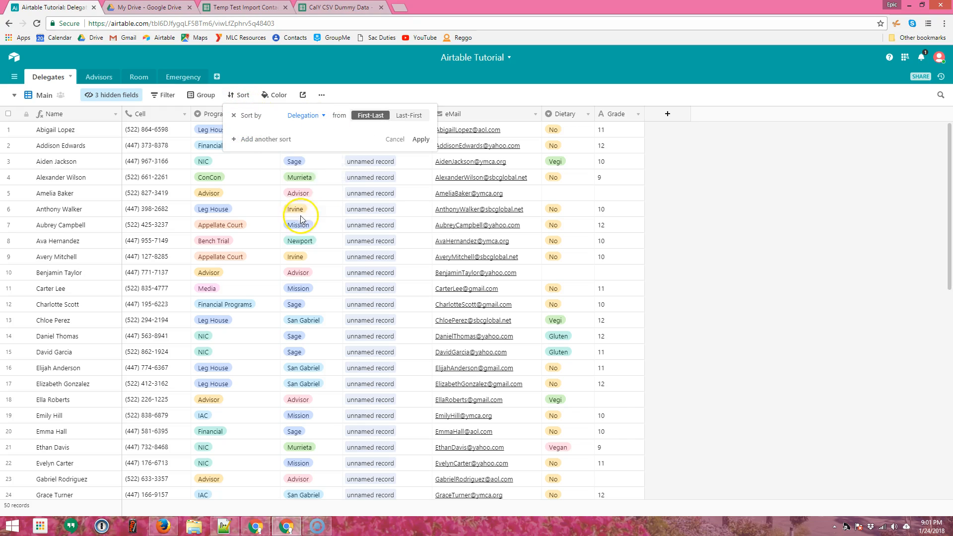
{"action": "left_click", "coordinate": [421, 140]}
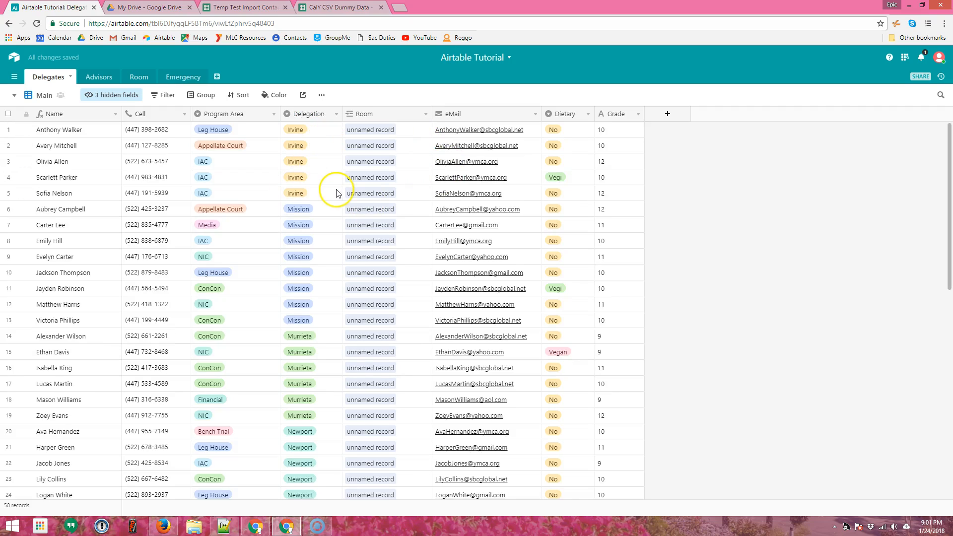
{"action": "scroll", "coordinate": [334, 211], "scroll_direction": "down", "scroll_amount": 8}
{"action": "scroll", "coordinate": [333, 213], "scroll_direction": "up", "scroll_amount": 8}
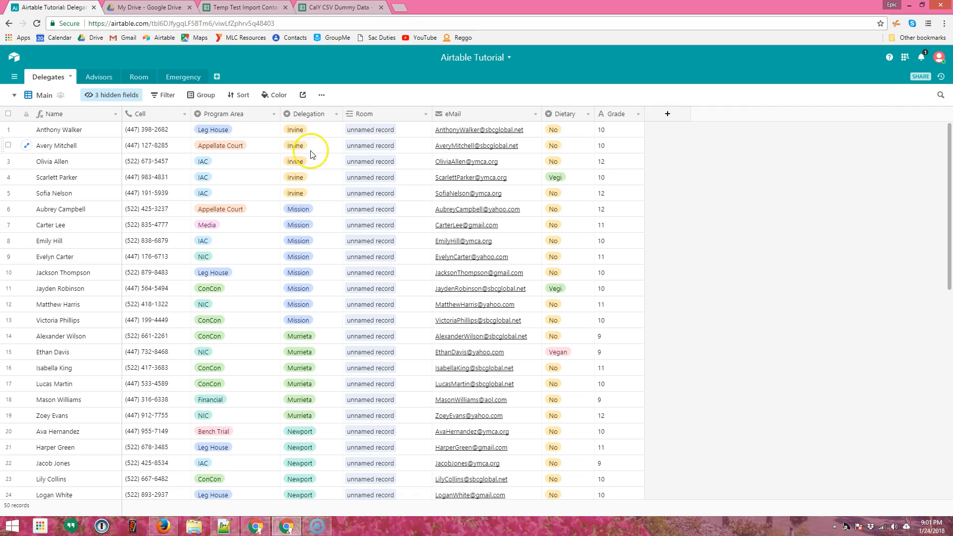
{"action": "scroll", "coordinate": [334, 233], "scroll_direction": "down", "scroll_amount": 8}
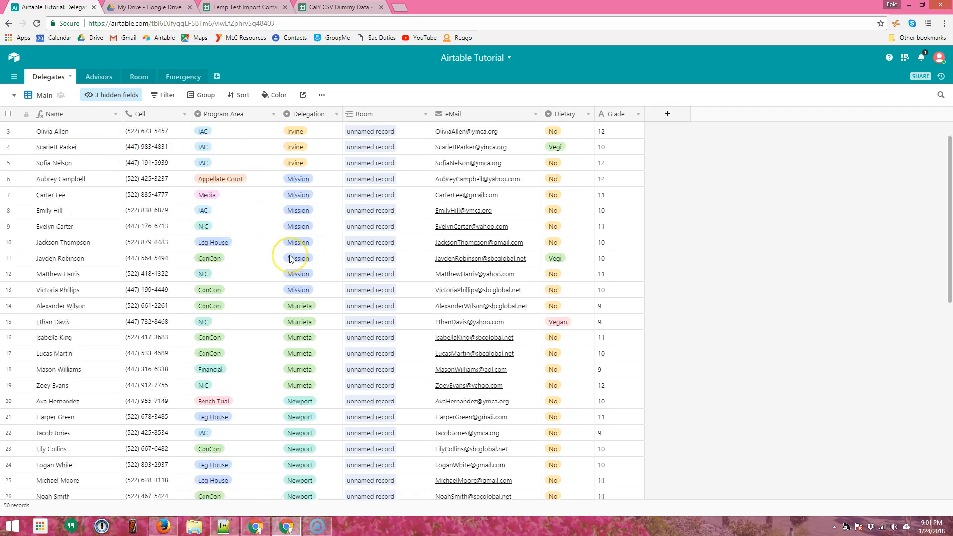
{"action": "scroll", "coordinate": [320, 351], "scroll_direction": "up", "scroll_amount": 8}
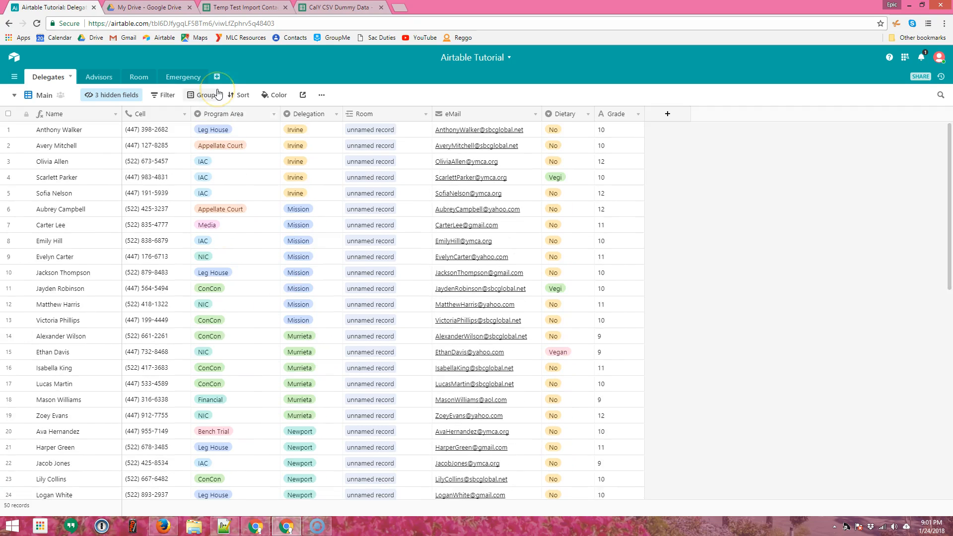
Change the Main view's sort field to Program Area, apply it, and look through the reordered records.
{"action": "left_click", "coordinate": [240, 95]}
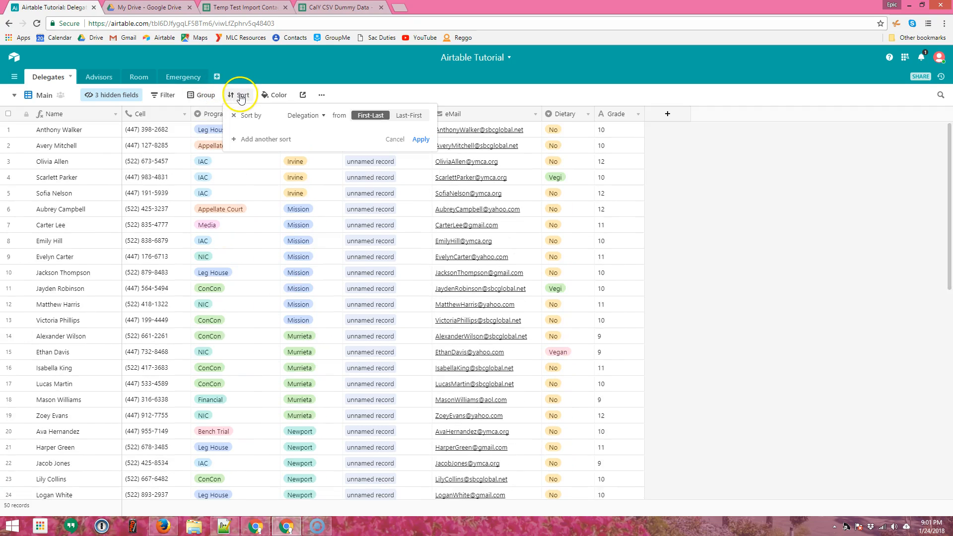
{"action": "left_click", "coordinate": [304, 116]}
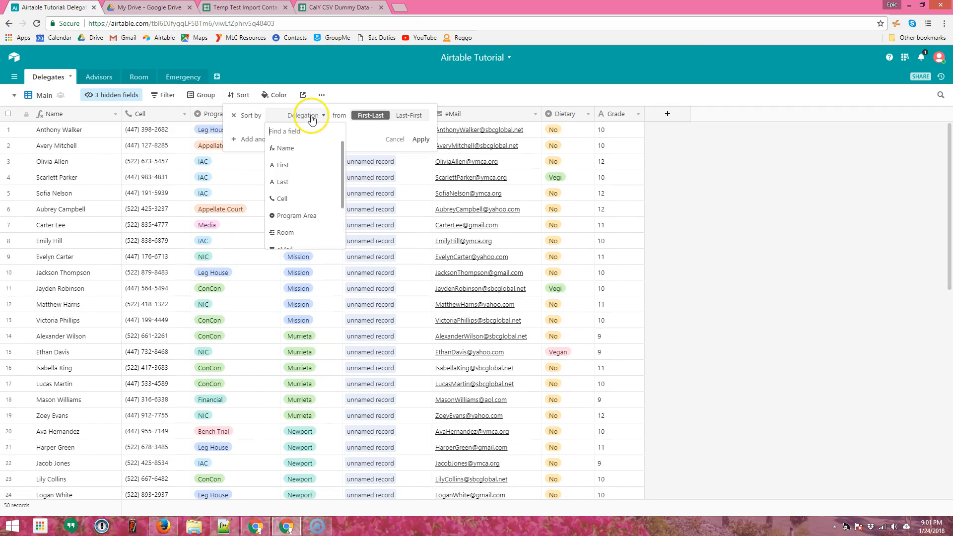
{"action": "left_click", "coordinate": [308, 215]}
{"action": "left_click", "coordinate": [422, 140]}
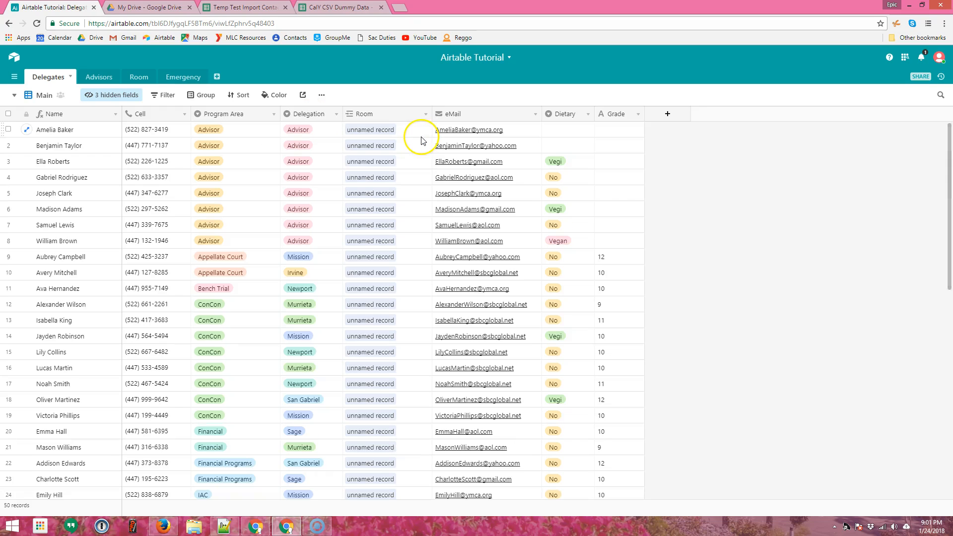
{"action": "scroll", "coordinate": [212, 219], "scroll_direction": "down", "scroll_amount": 3}
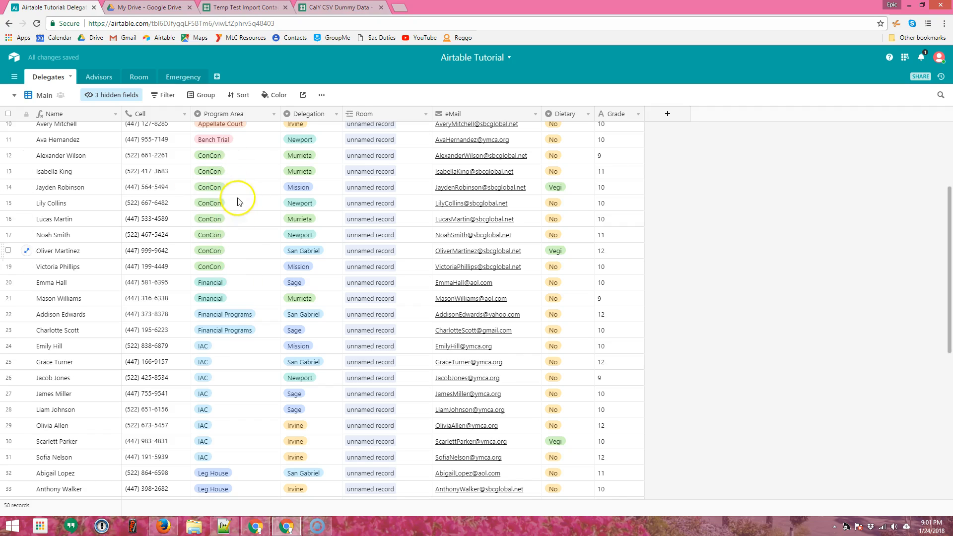
{"action": "scroll", "coordinate": [294, 283], "scroll_direction": "up", "scroll_amount": 3}
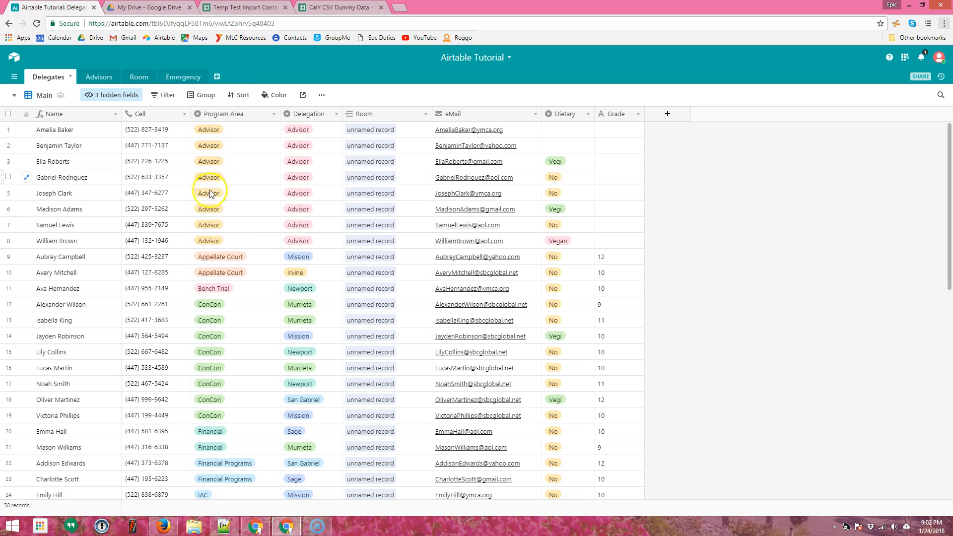
Filter the Main view to records where Program Area is not Advisor, and look through the remaining delegates.
{"action": "left_click", "coordinate": [241, 242]}
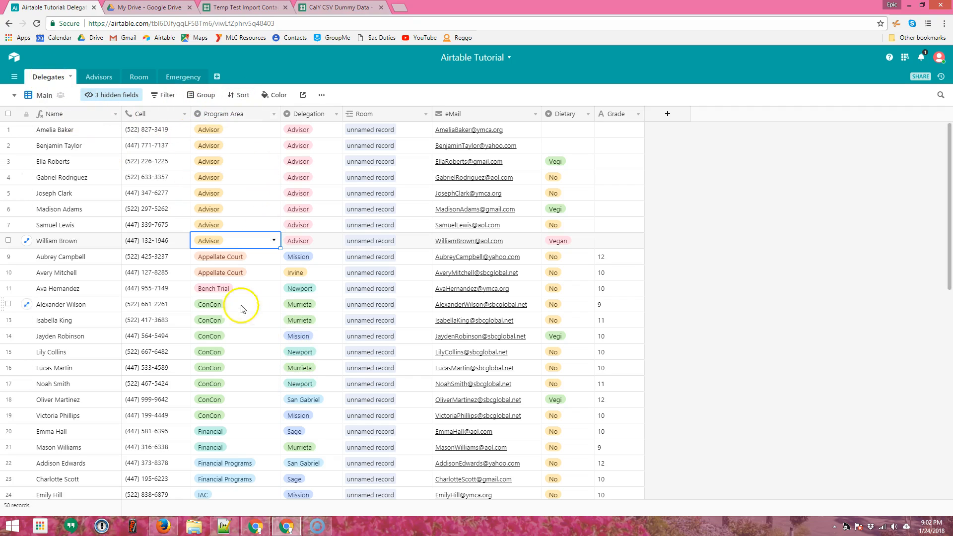
{"action": "left_click", "coordinate": [165, 96]}
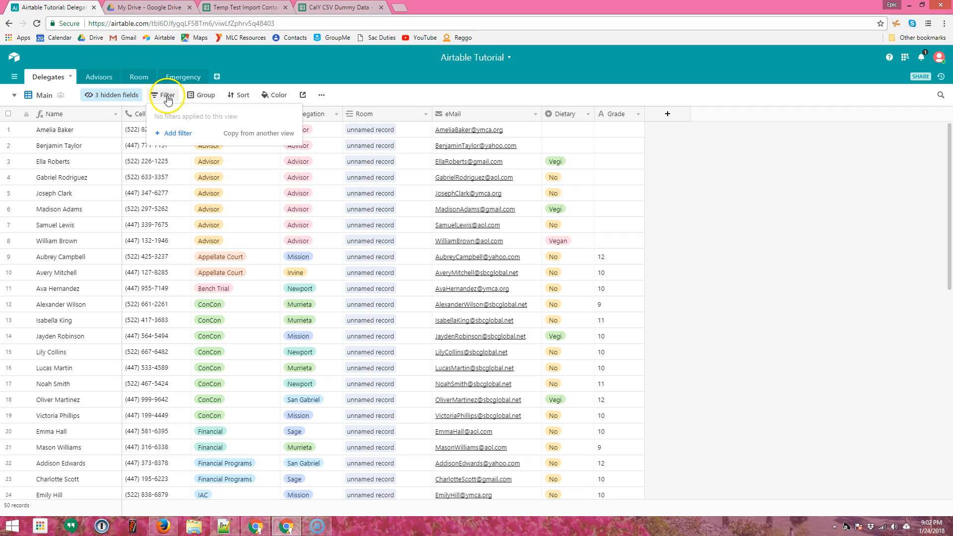
{"action": "left_click", "coordinate": [178, 133]}
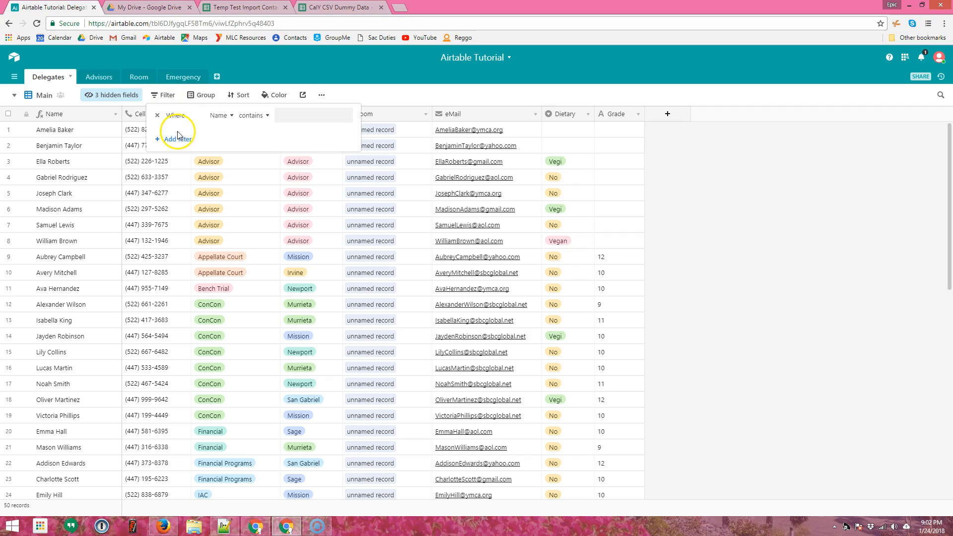
{"action": "left_click", "coordinate": [218, 119]}
{"action": "left_click", "coordinate": [221, 215]}
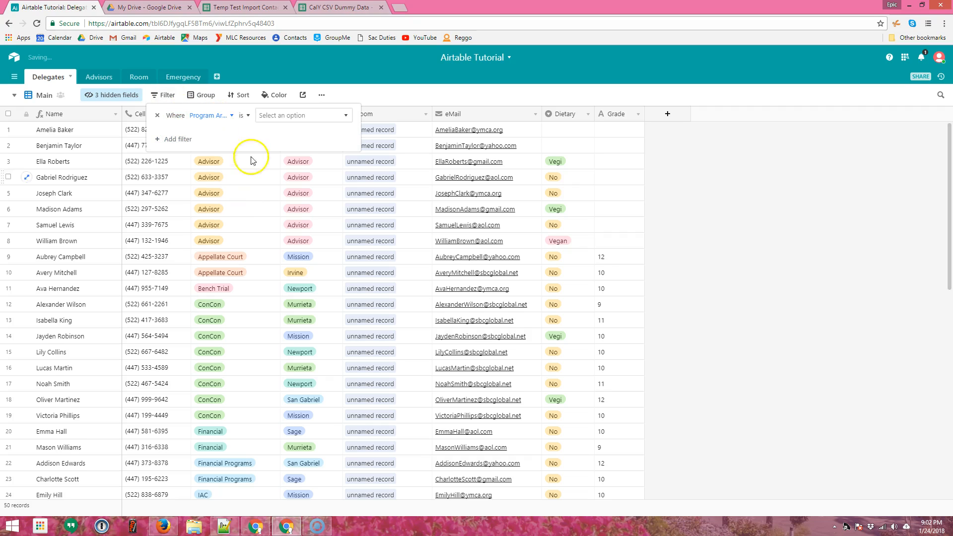
{"action": "left_click", "coordinate": [243, 117]}
{"action": "left_click", "coordinate": [250, 162]}
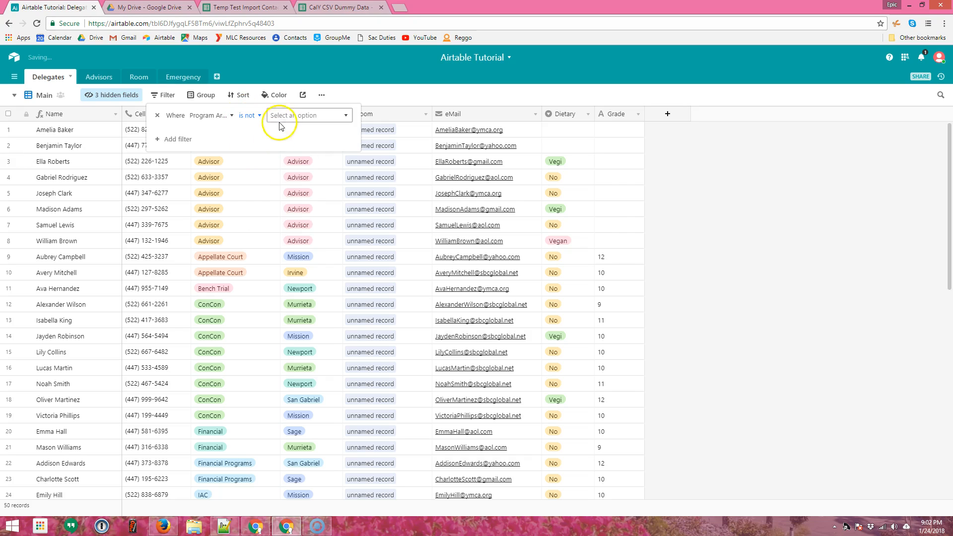
{"action": "left_click", "coordinate": [291, 122]}
{"action": "left_click", "coordinate": [285, 148]}
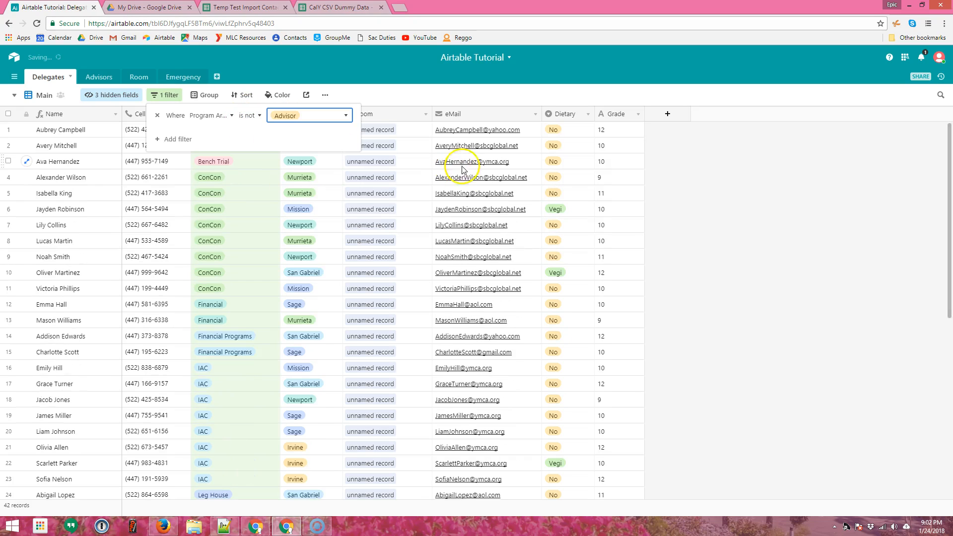
{"action": "left_click", "coordinate": [722, 179]}
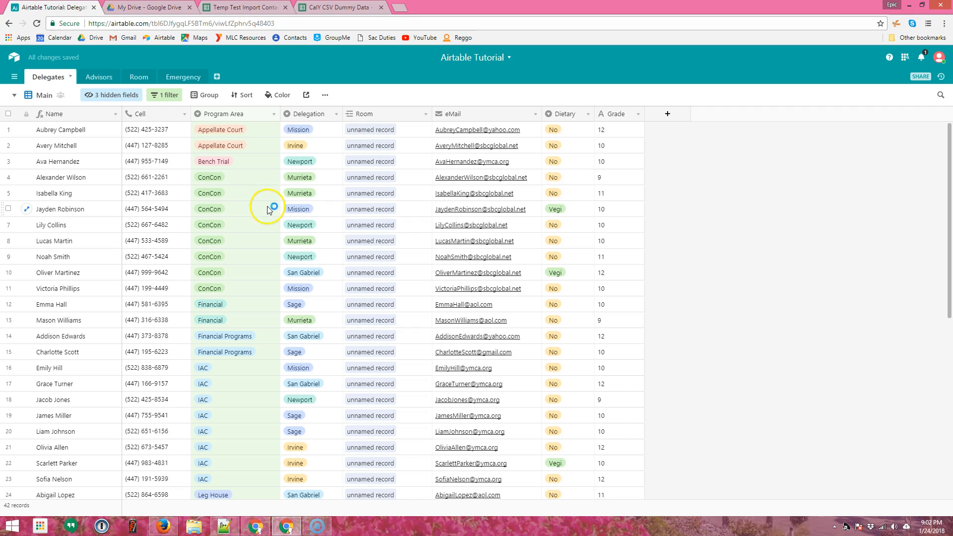
{"action": "scroll", "coordinate": [268, 209], "scroll_direction": "down", "scroll_amount": 1}
{"action": "scroll", "coordinate": [271, 207], "scroll_direction": "down", "scroll_amount": 5}
{"action": "scroll", "coordinate": [264, 222], "scroll_direction": "up", "scroll_amount": 6}
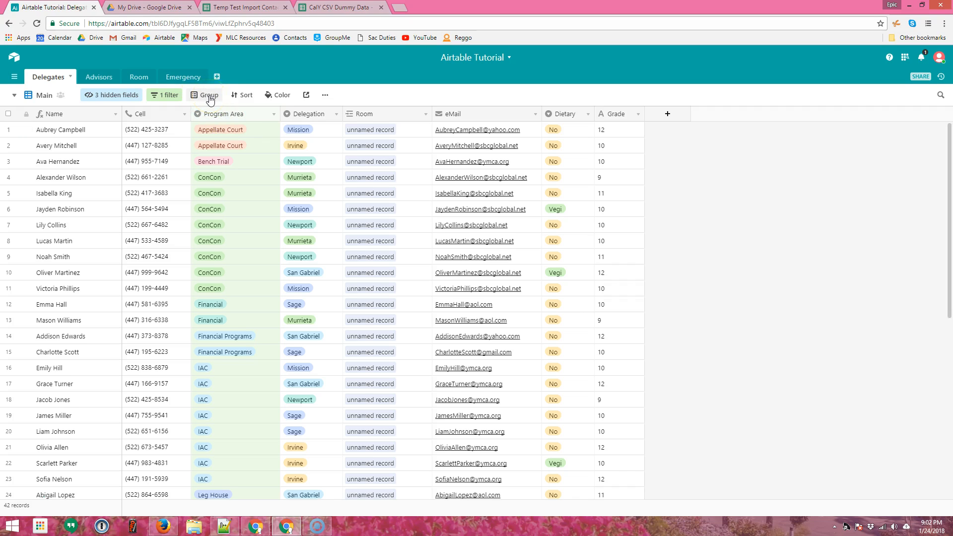
Remove the saved Program Area sort from the Main view without applying another sort.
{"action": "left_click", "coordinate": [245, 98]}
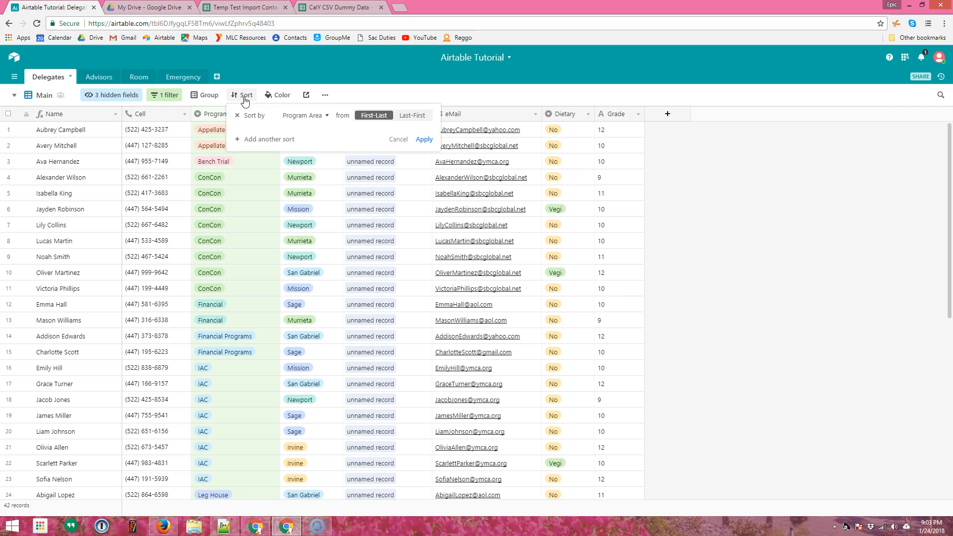
{"action": "left_click", "coordinate": [256, 133]}
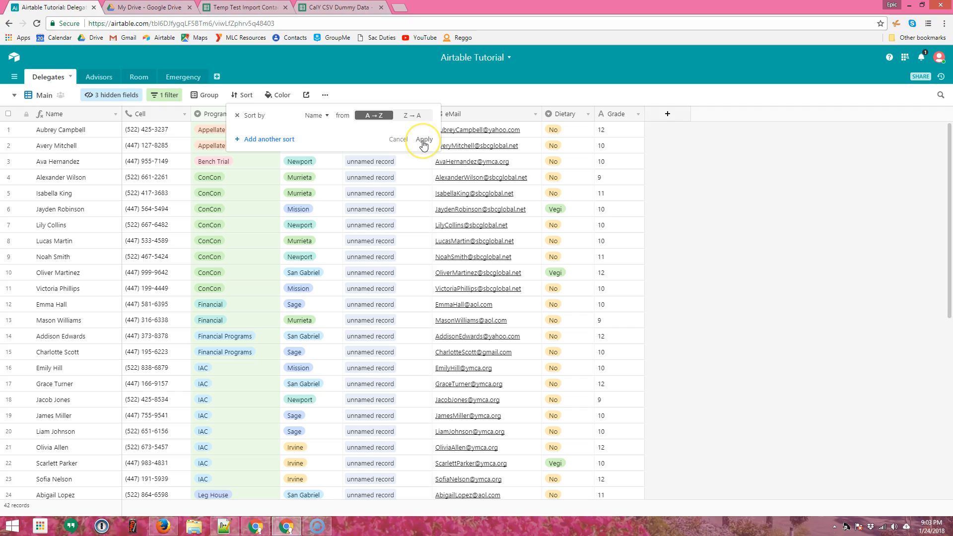
{"action": "left_click", "coordinate": [238, 115]}
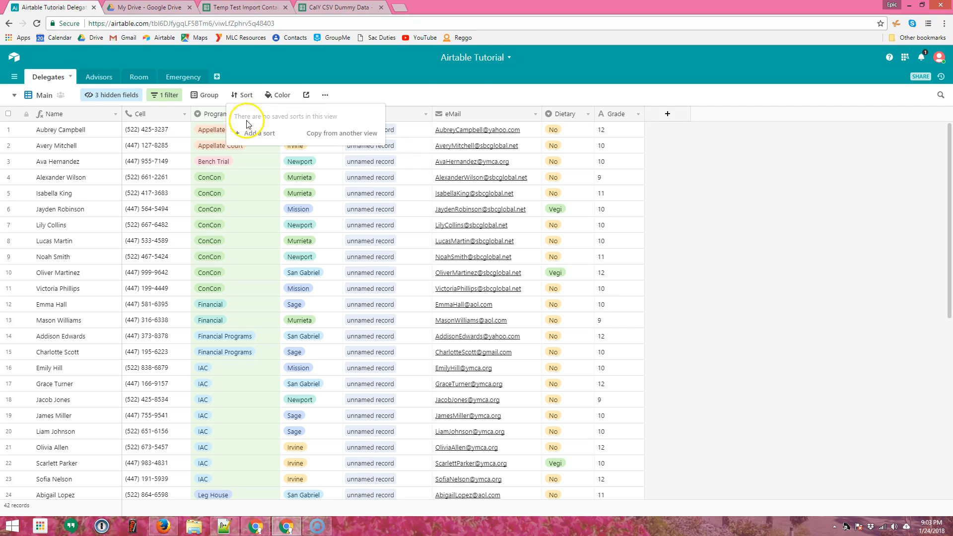
{"action": "left_click", "coordinate": [443, 94]}
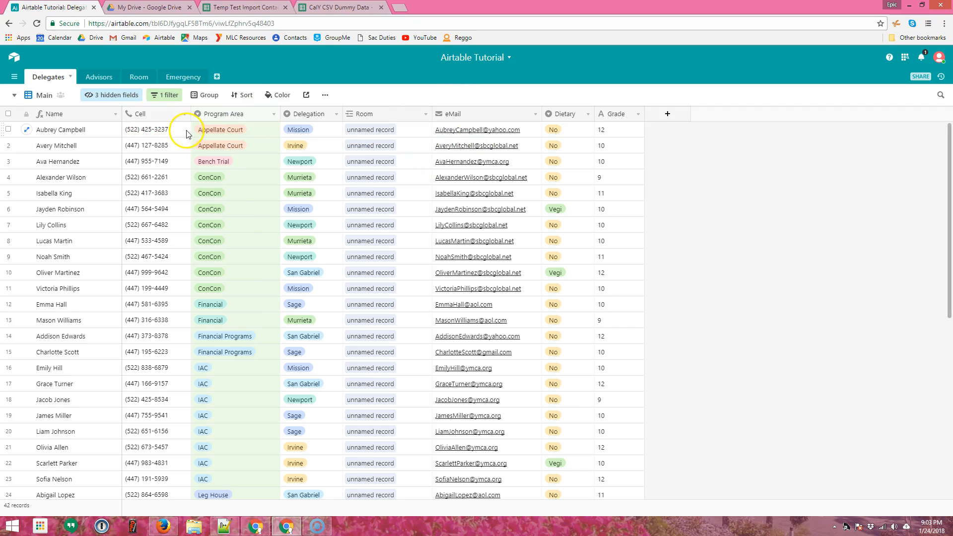
Review the grouping options of the Main view without picking a field.
{"action": "left_click", "coordinate": [206, 97]}
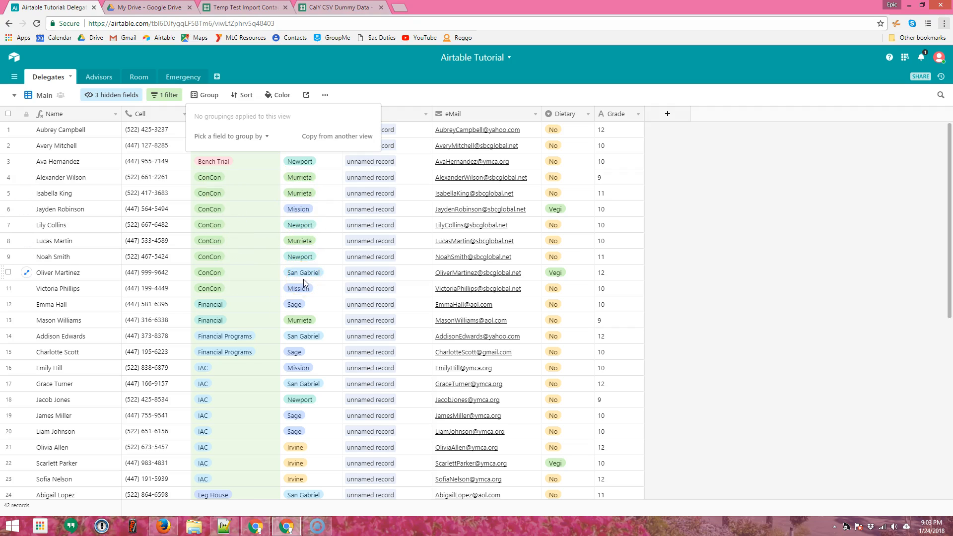
{"action": "left_click", "coordinate": [383, 99]}
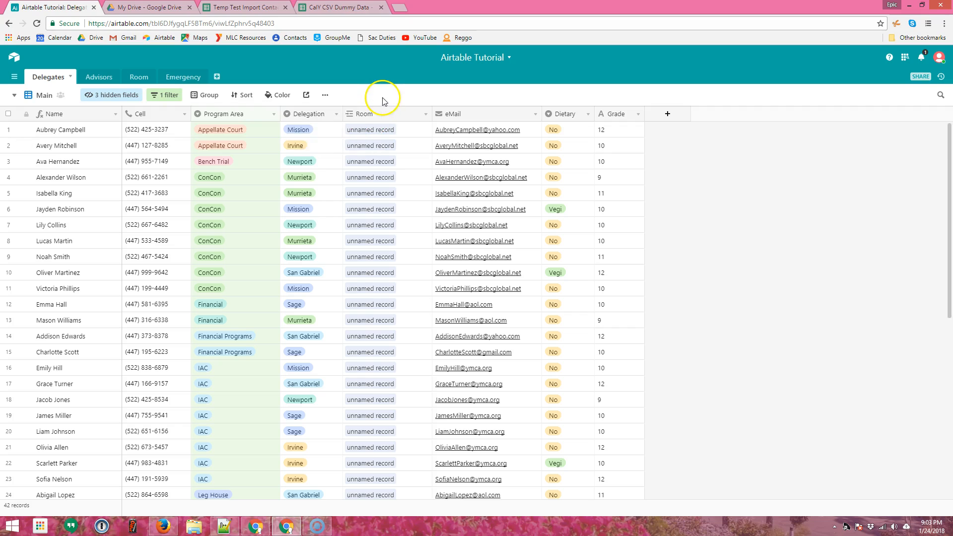
Group the Main view's records by Delegation and look through the resulting delegation groups.
{"action": "left_click", "coordinate": [206, 97]}
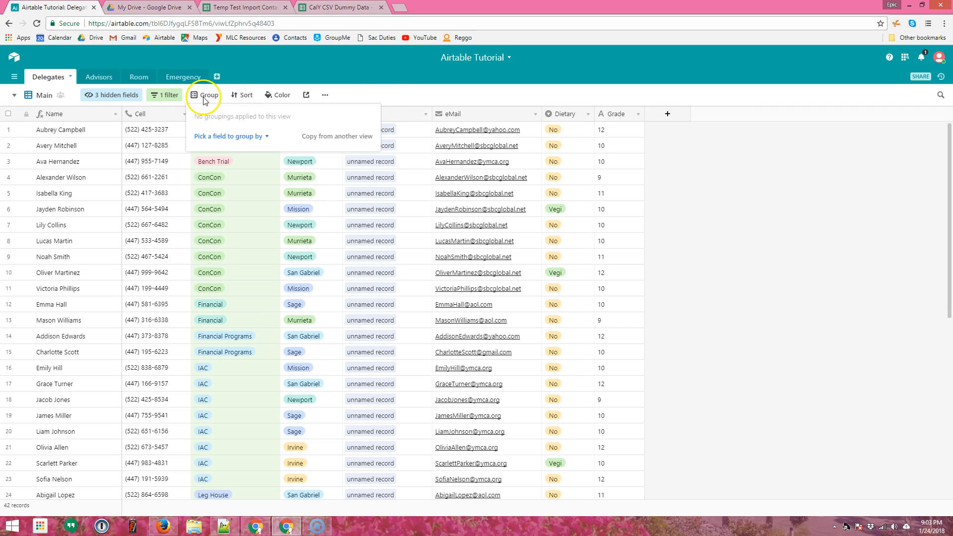
{"action": "left_click", "coordinate": [232, 137]}
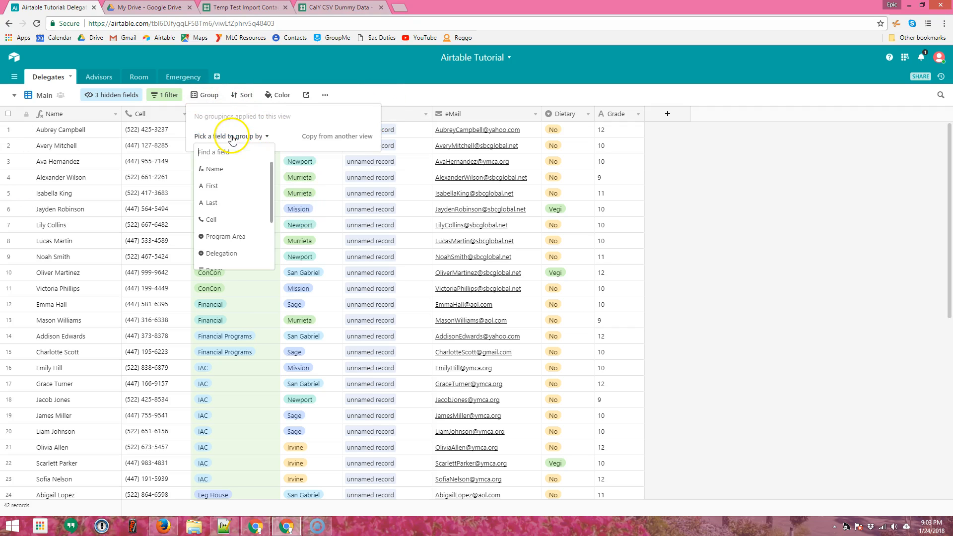
{"action": "left_click", "coordinate": [225, 255]}
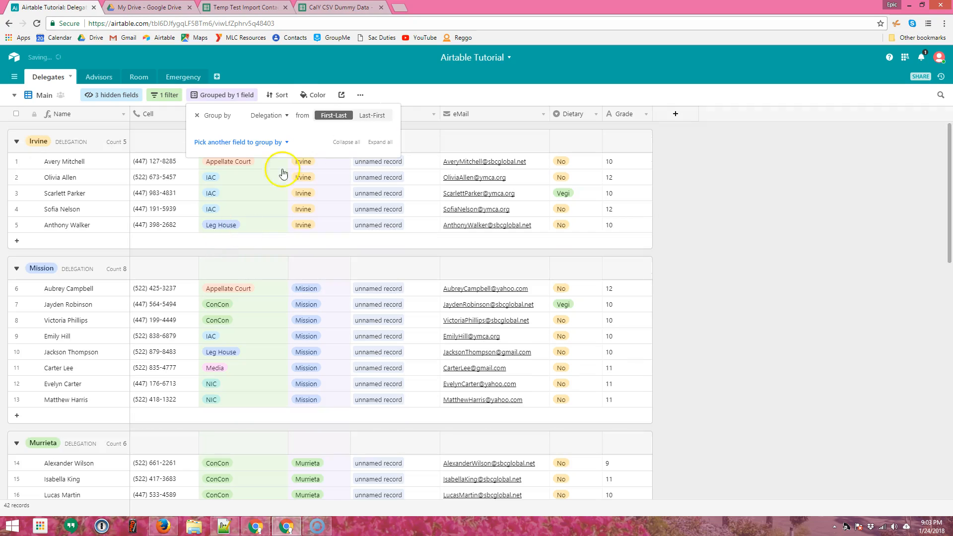
{"action": "left_click", "coordinate": [763, 272]}
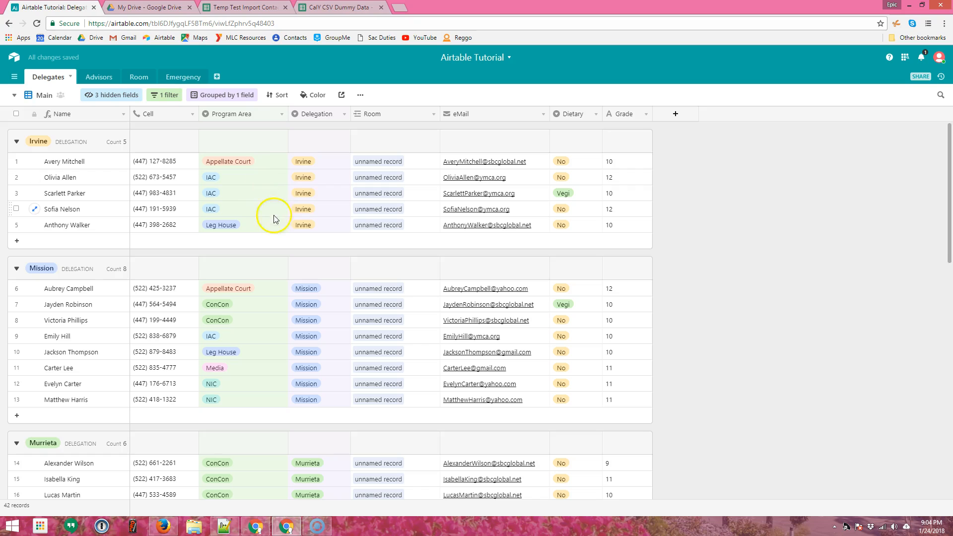
{"action": "scroll", "coordinate": [335, 195], "scroll_direction": "down", "scroll_amount": 2}
{"action": "scroll", "coordinate": [199, 189], "scroll_direction": "up", "scroll_amount": 2}
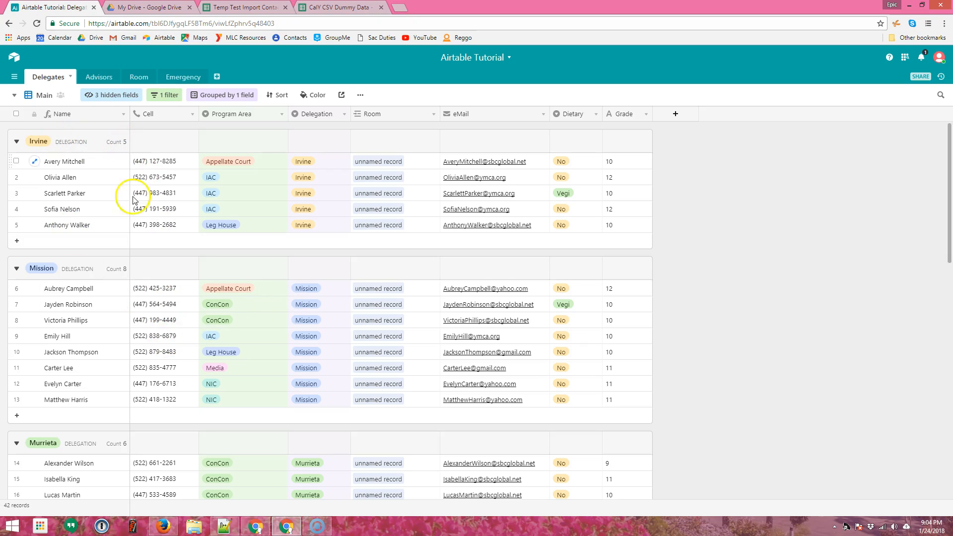
{"action": "scroll", "coordinate": [241, 383], "scroll_direction": "down", "scroll_amount": 15}
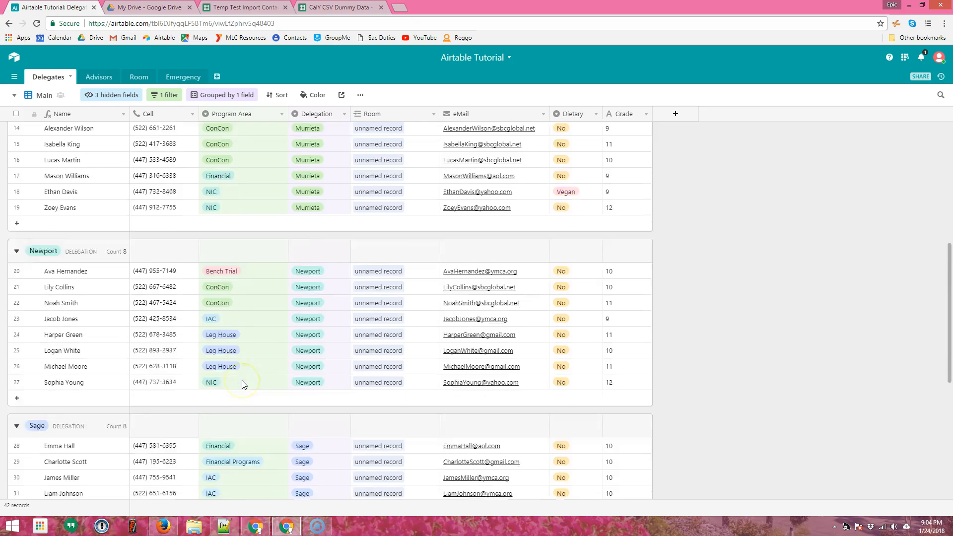
{"action": "scroll", "coordinate": [244, 384], "scroll_direction": "up", "scroll_amount": 15}
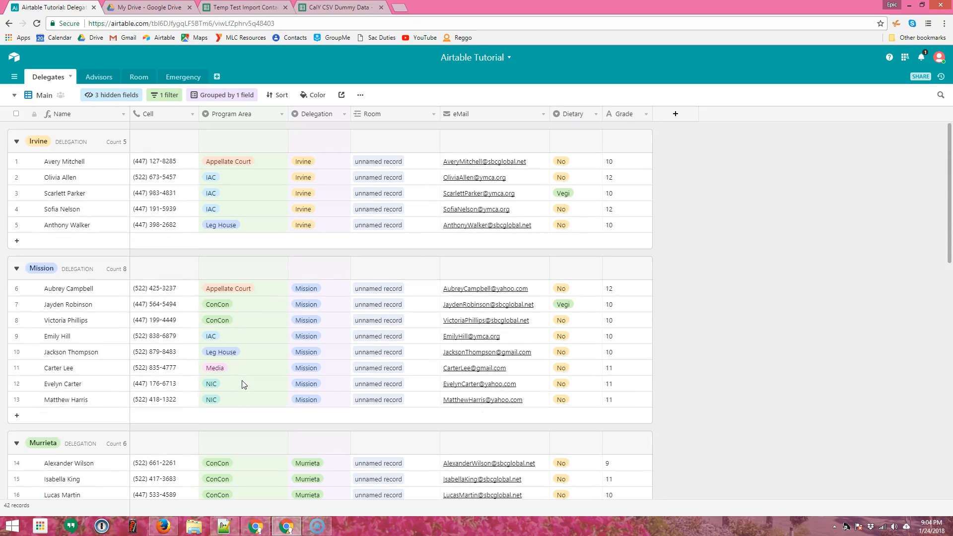
Add Program Area as a second grouping level under Delegation in the Main view, and look through the nested groups.
{"action": "left_click", "coordinate": [223, 95]}
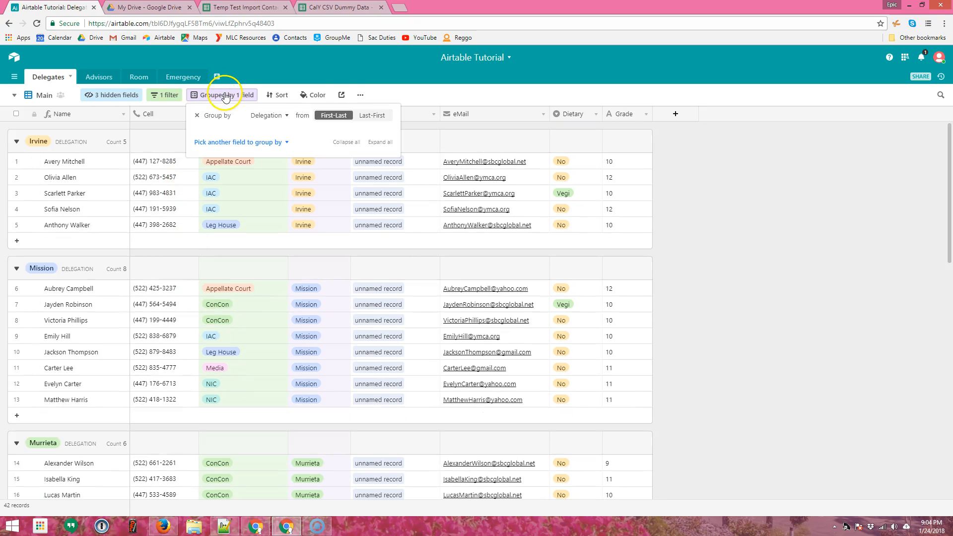
{"action": "left_click", "coordinate": [243, 144]}
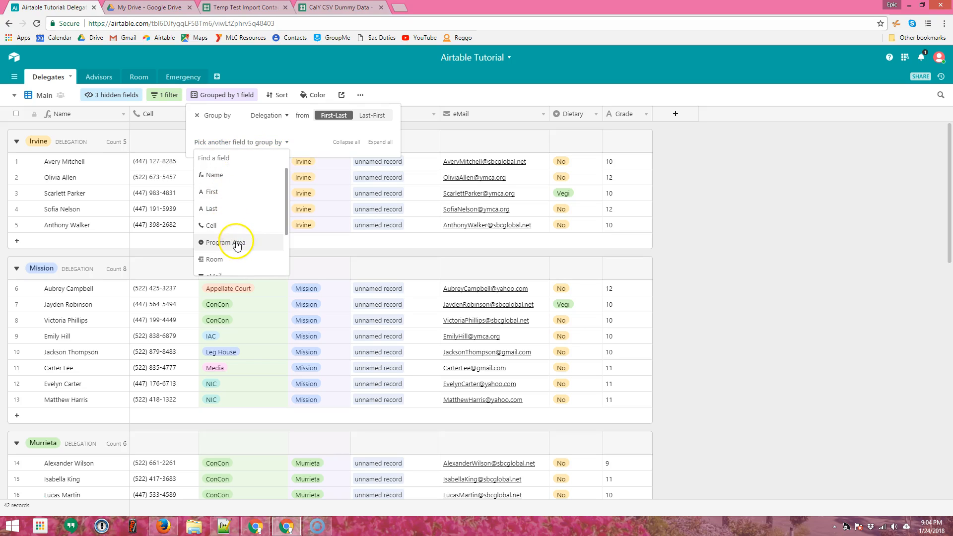
{"action": "left_click", "coordinate": [220, 244]}
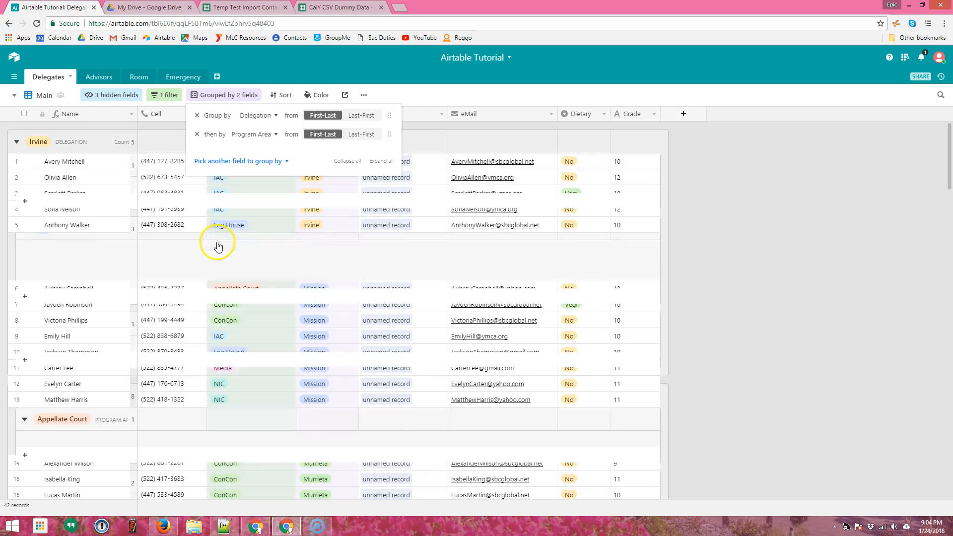
{"action": "left_click", "coordinate": [752, 221]}
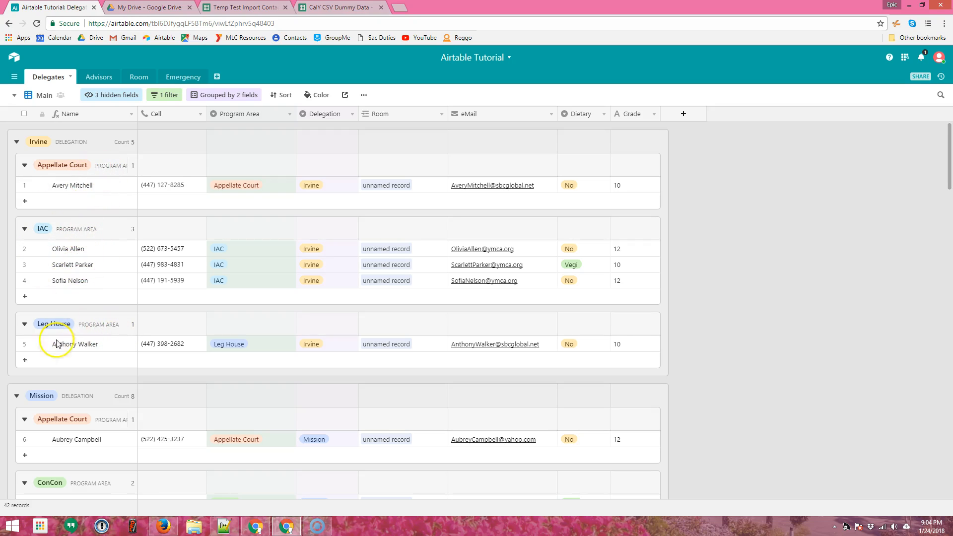
{"action": "scroll", "coordinate": [100, 342], "scroll_direction": "down", "scroll_amount": 2}
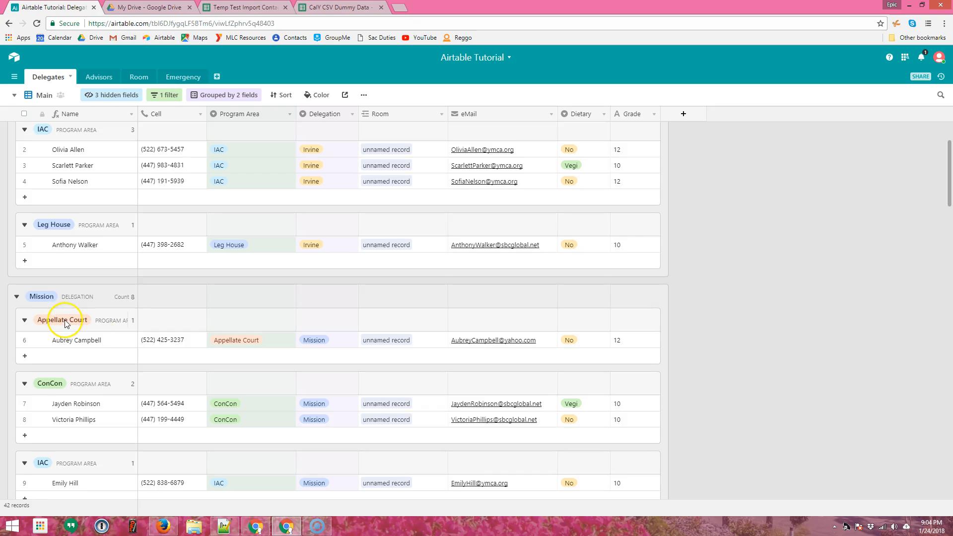
{"action": "scroll", "coordinate": [100, 330], "scroll_direction": "down", "scroll_amount": 15}
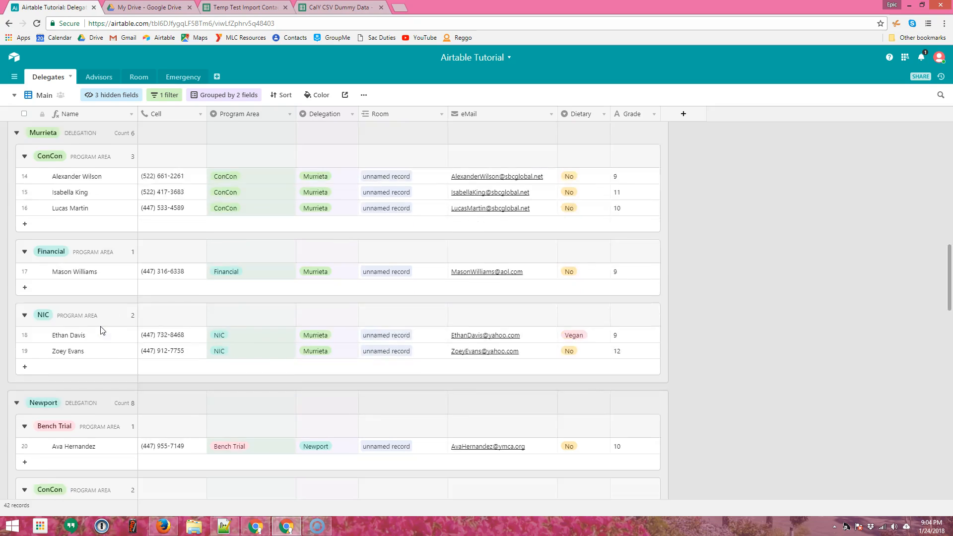
{"action": "scroll", "coordinate": [102, 330], "scroll_direction": "down", "scroll_amount": 2}
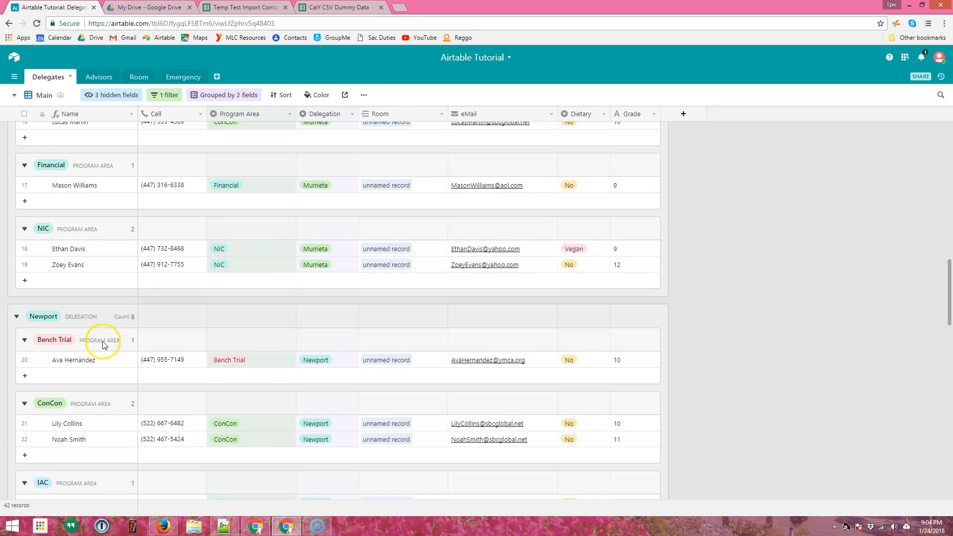
{"action": "scroll", "coordinate": [103, 345], "scroll_direction": "down", "scroll_amount": 3}
{"action": "scroll", "coordinate": [103, 343], "scroll_direction": "up", "scroll_amount": 15}
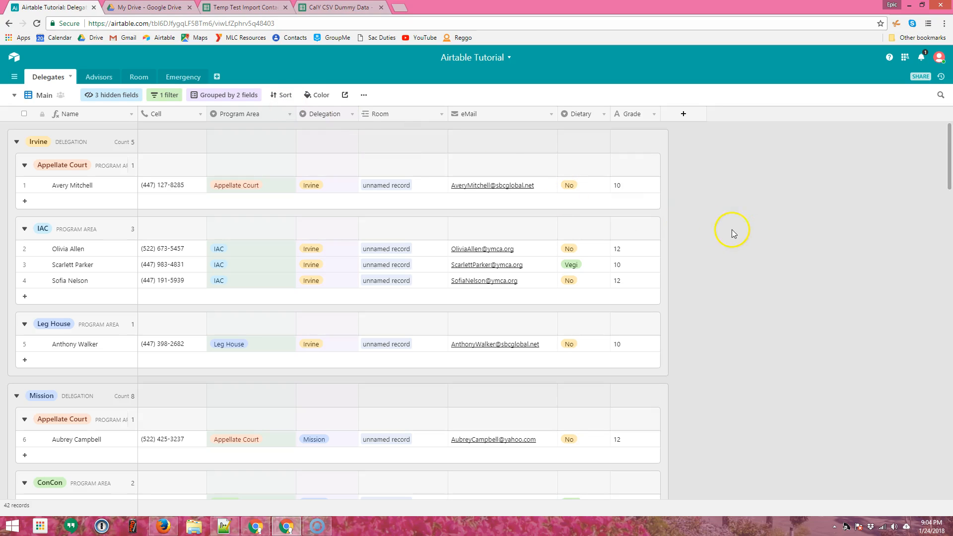
Remove both the Delegation and Program Area groupings from the Main view.
{"action": "left_click", "coordinate": [248, 95]}
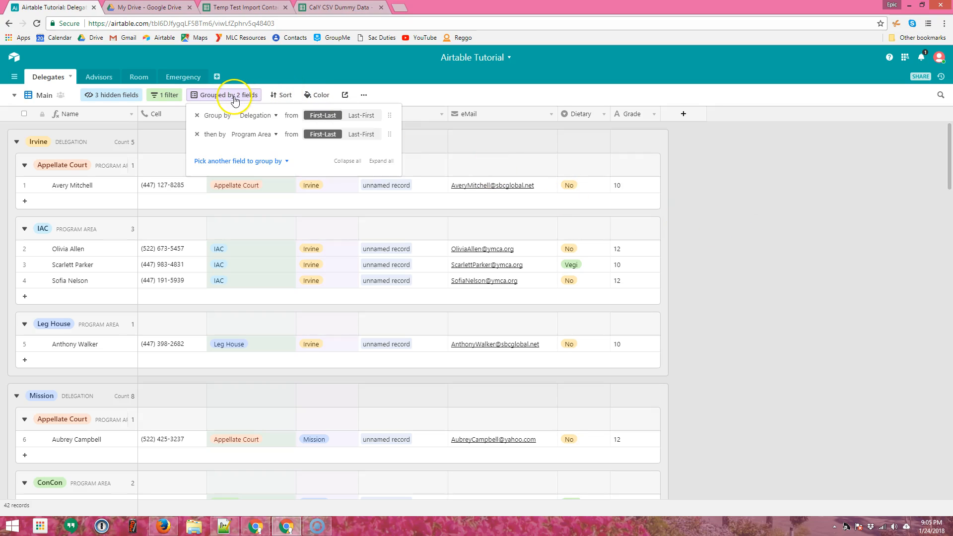
{"action": "left_click", "coordinate": [197, 118]}
{"action": "left_click", "coordinate": [197, 118]}
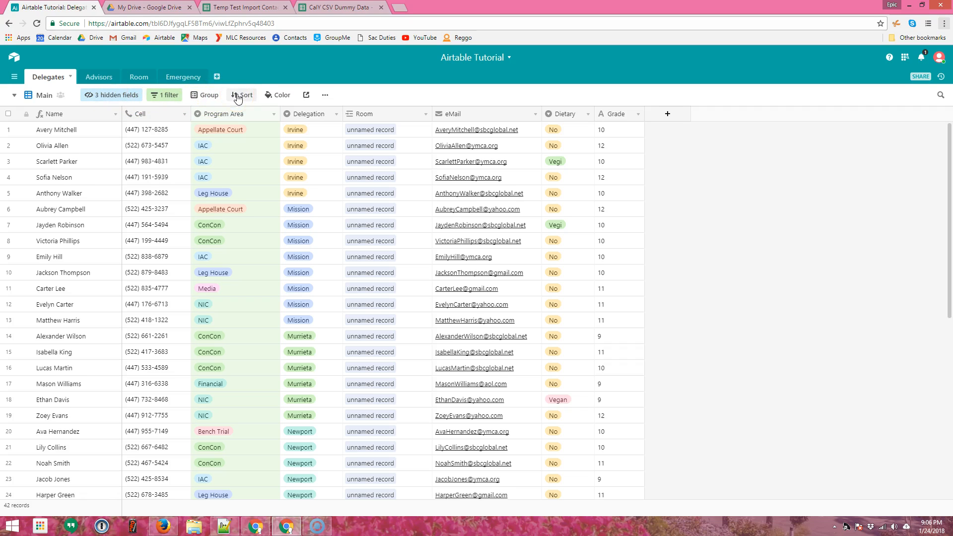
Examine the table's list of views and the Main view's record coloring, sharing and view management options without changing anything.
{"action": "left_click", "coordinate": [46, 95]}
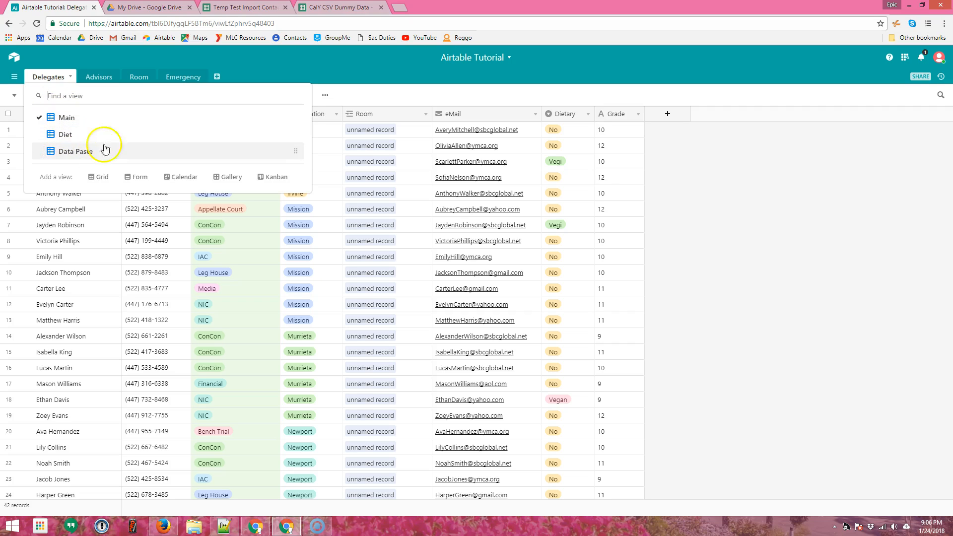
{"action": "left_click", "coordinate": [284, 64]}
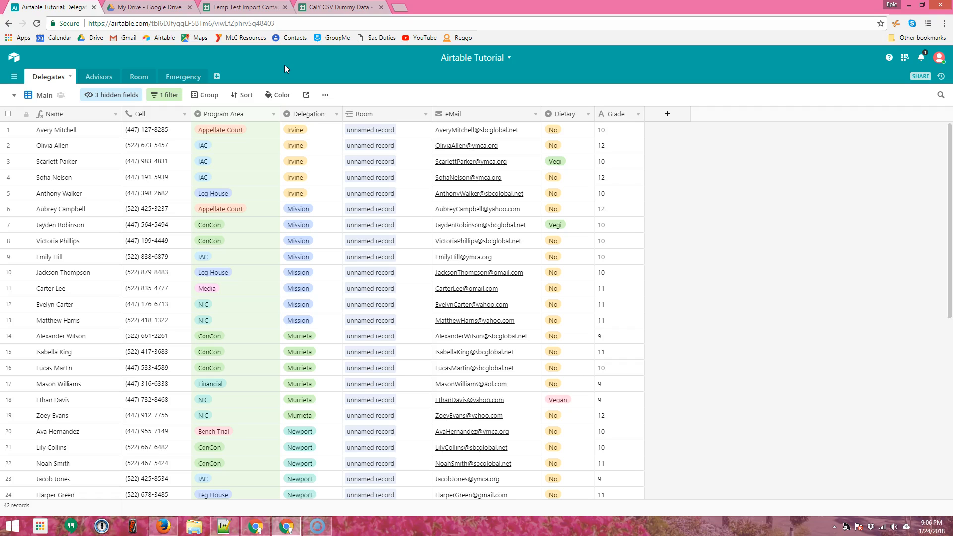
{"action": "left_click", "coordinate": [280, 99]}
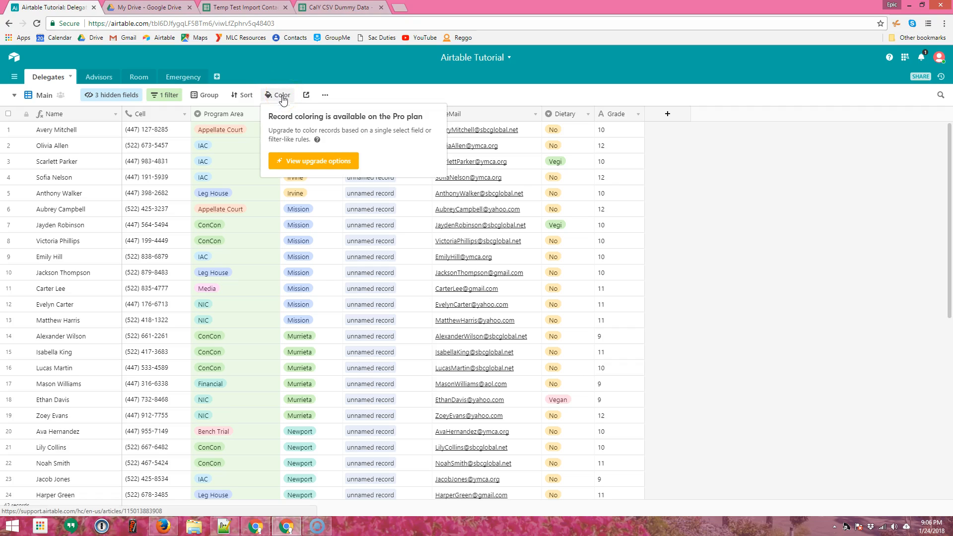
{"action": "left_click", "coordinate": [391, 96]}
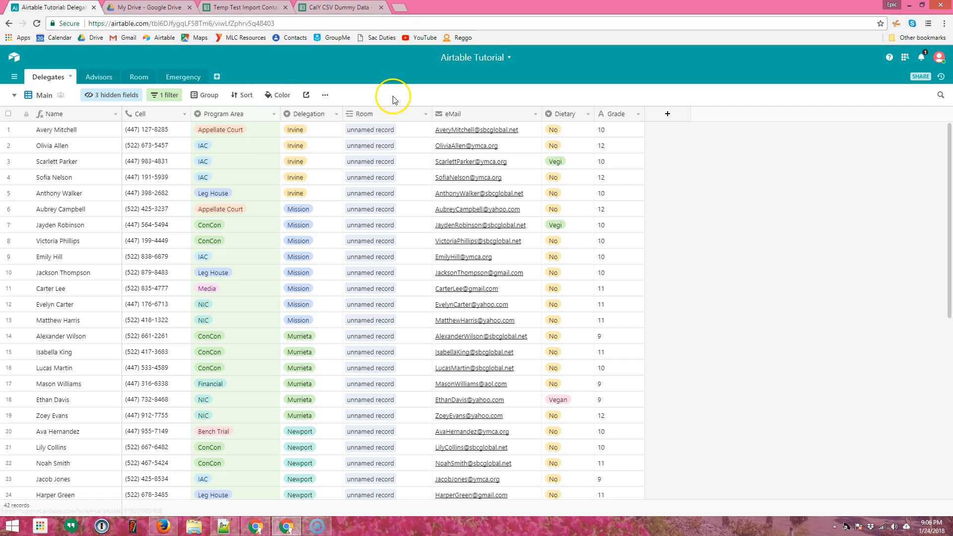
{"action": "left_click", "coordinate": [307, 98]}
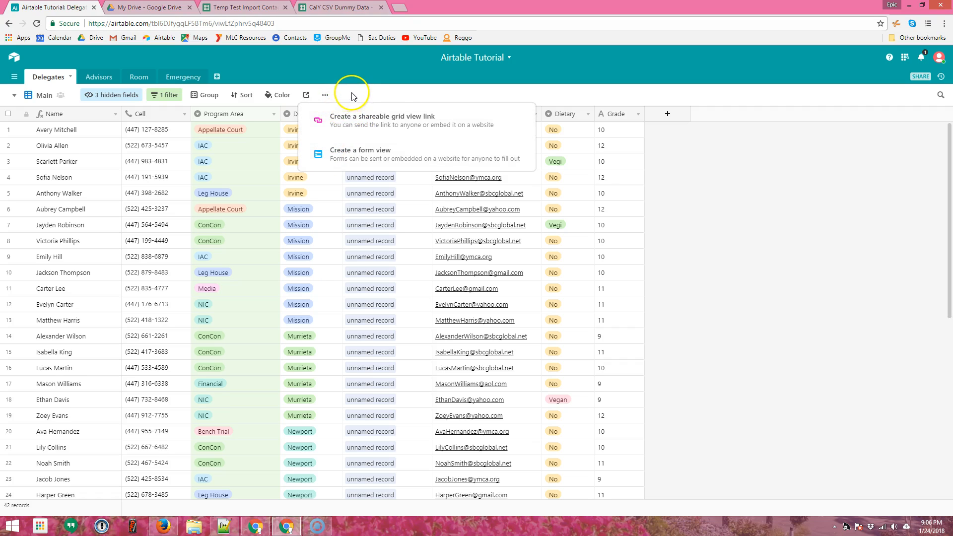
{"action": "left_click", "coordinate": [326, 95]}
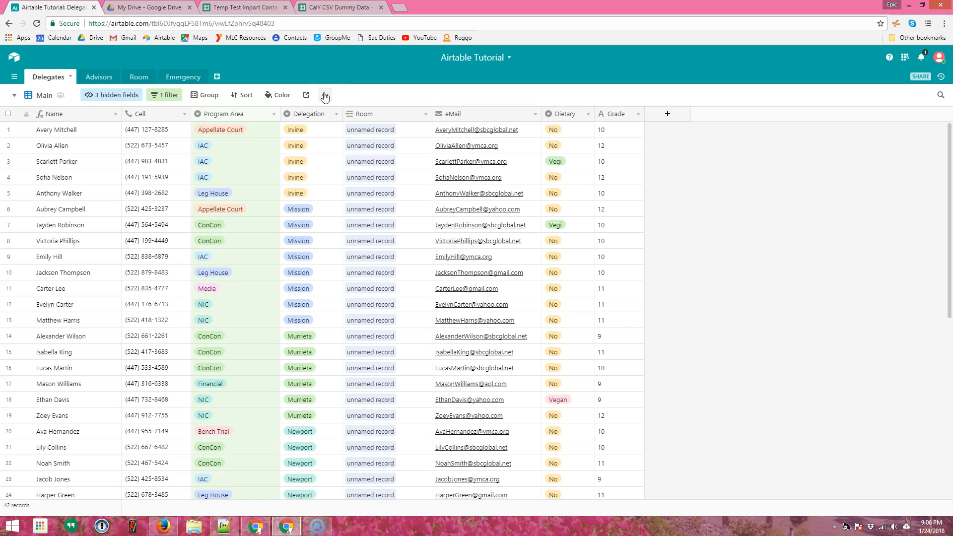
{"action": "left_click", "coordinate": [324, 96]}
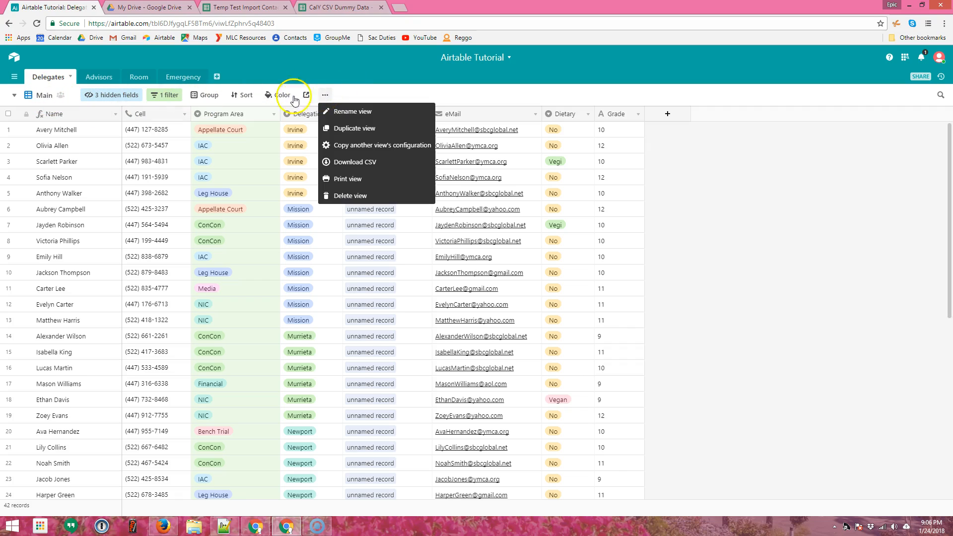
{"action": "left_click", "coordinate": [355, 96]}
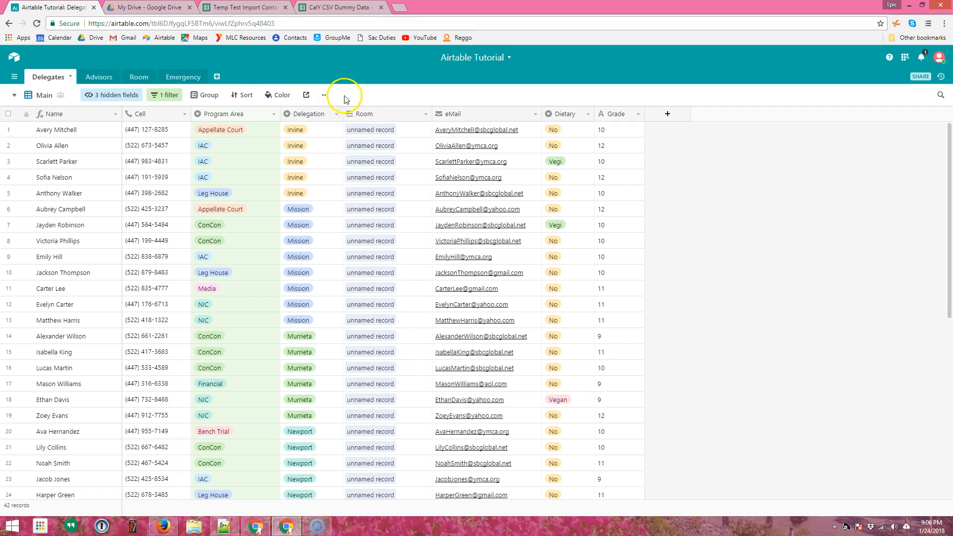
Switch to the Diet view, delete it, and check the Delegates table's remaining views.
{"action": "left_click", "coordinate": [44, 95]}
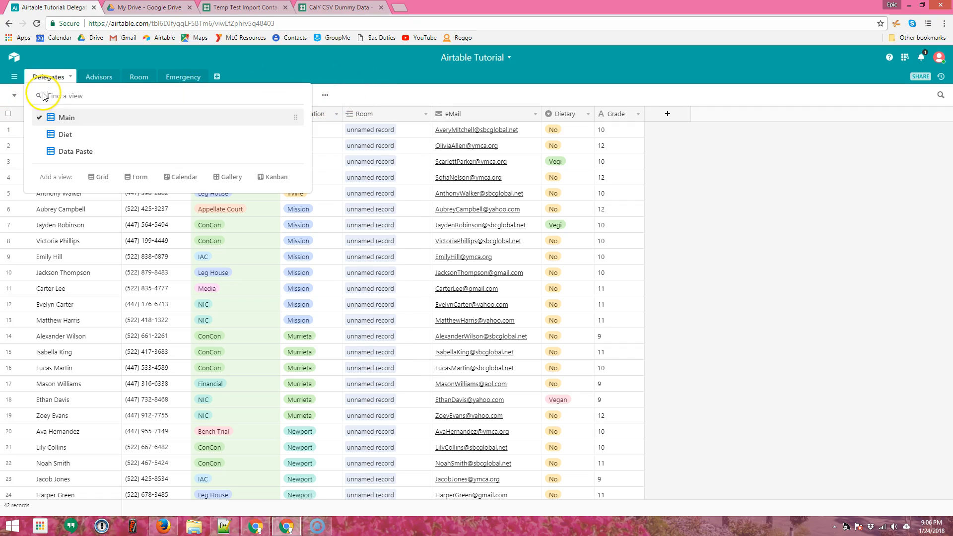
{"action": "left_click", "coordinate": [64, 135]}
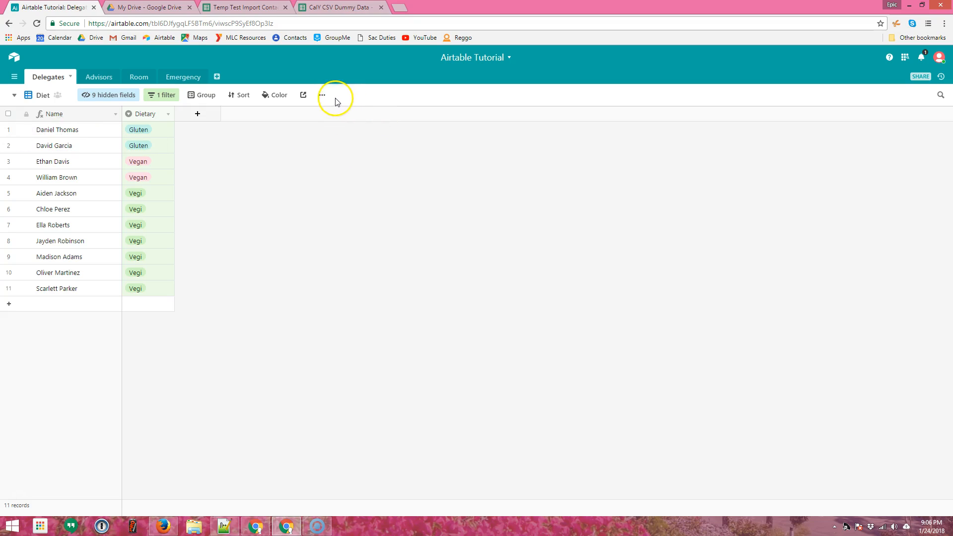
{"action": "left_click", "coordinate": [322, 97]}
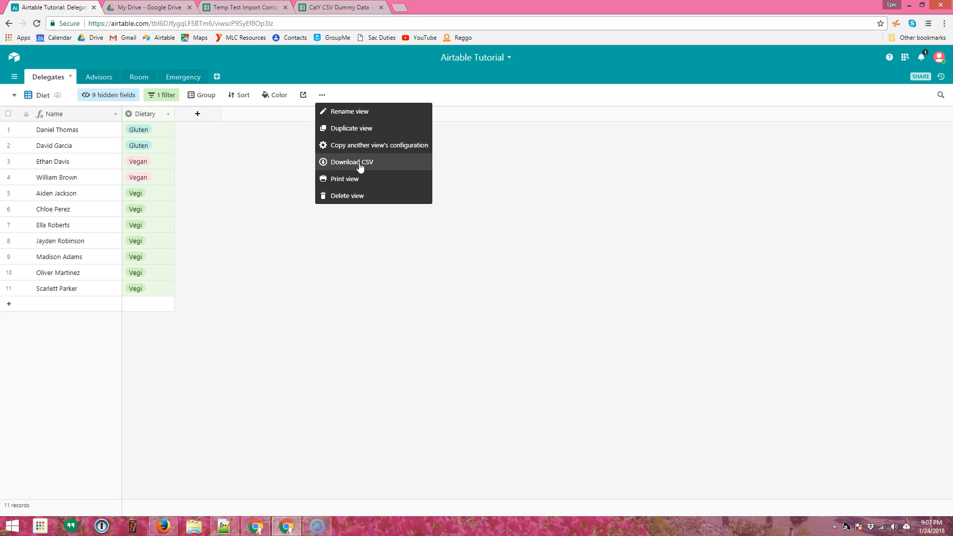
{"action": "left_click", "coordinate": [356, 131]}
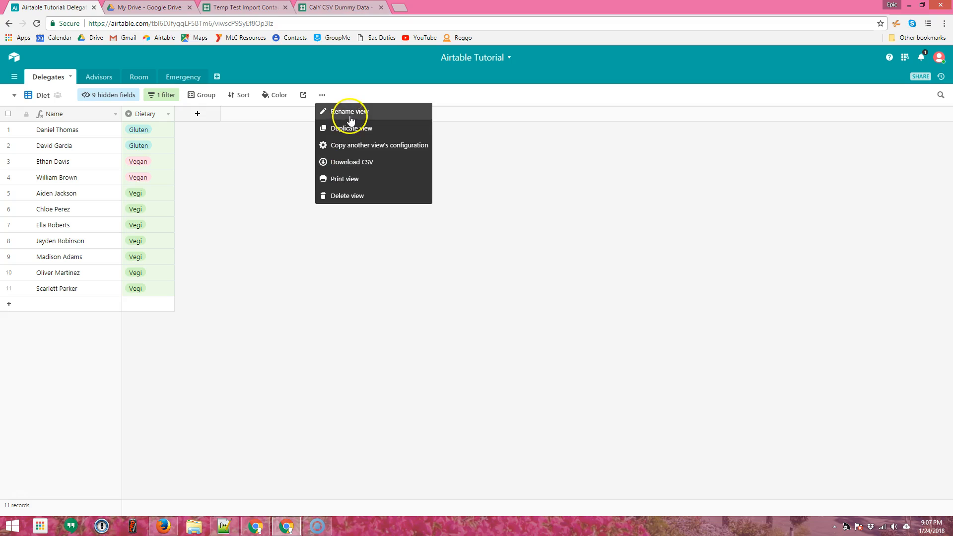
{"action": "left_click", "coordinate": [346, 196]}
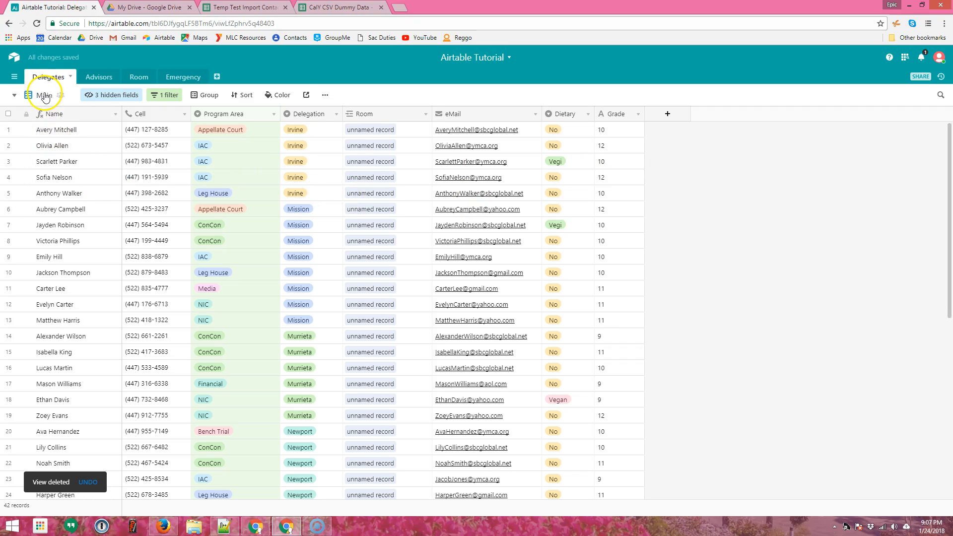
{"action": "left_click", "coordinate": [45, 96]}
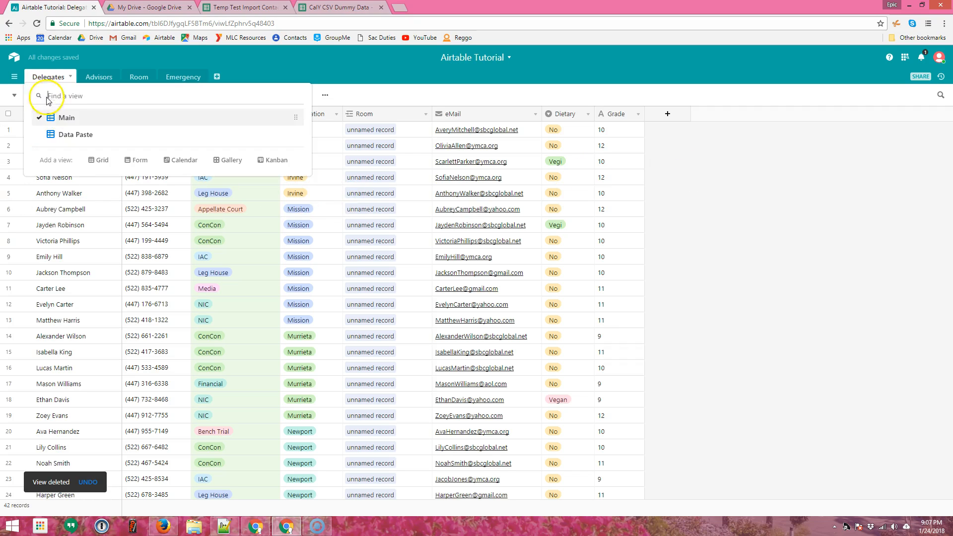
{"action": "left_click", "coordinate": [257, 76]}
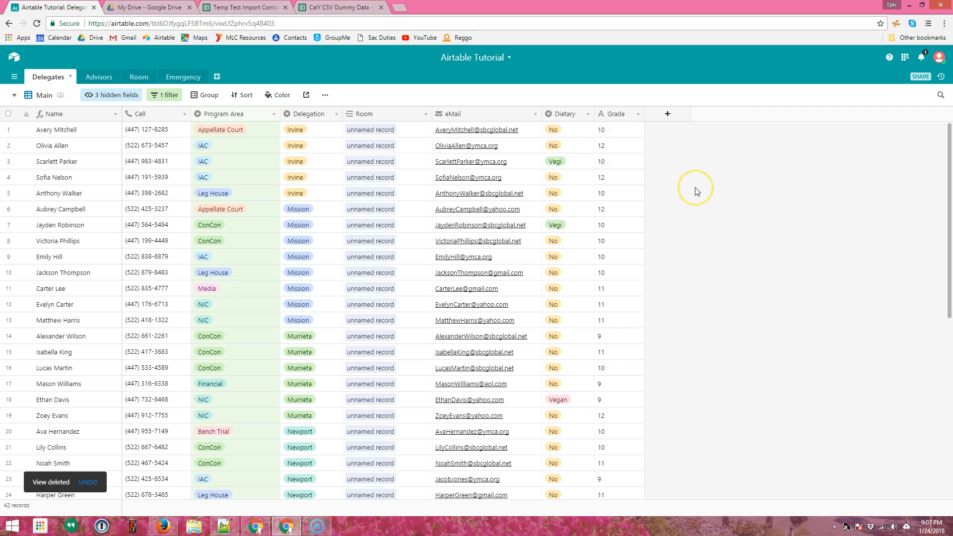